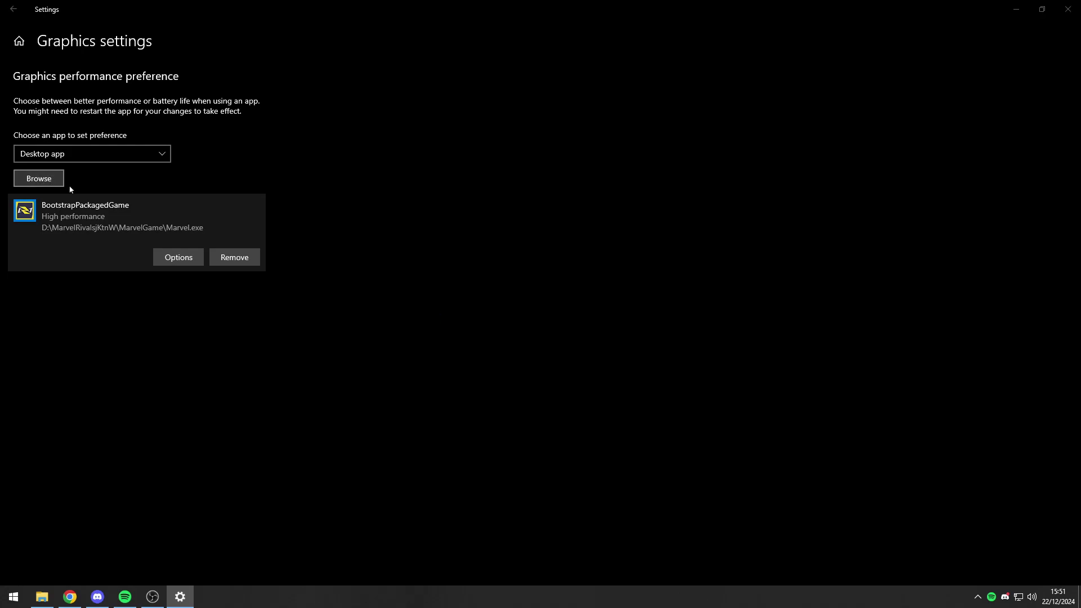
# Step: Add Marvel-Win64-Shipping.exe from the game's Marvel\Binaries\Win64 folder to the graphics performance preference apps
pyautogui.doubleClick(181, 91)
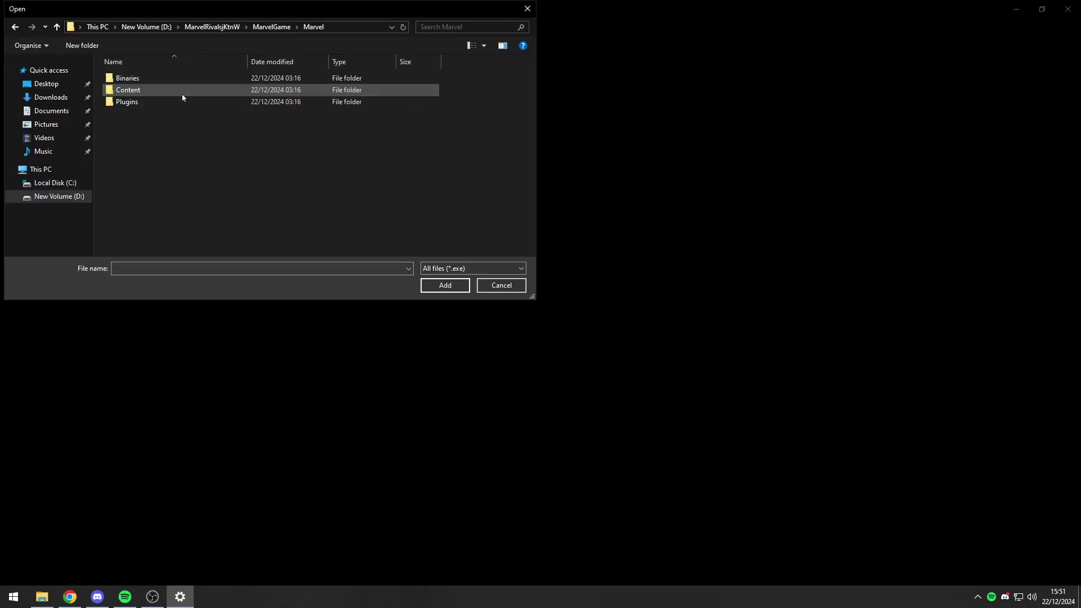
pyautogui.doubleClick(174, 80)
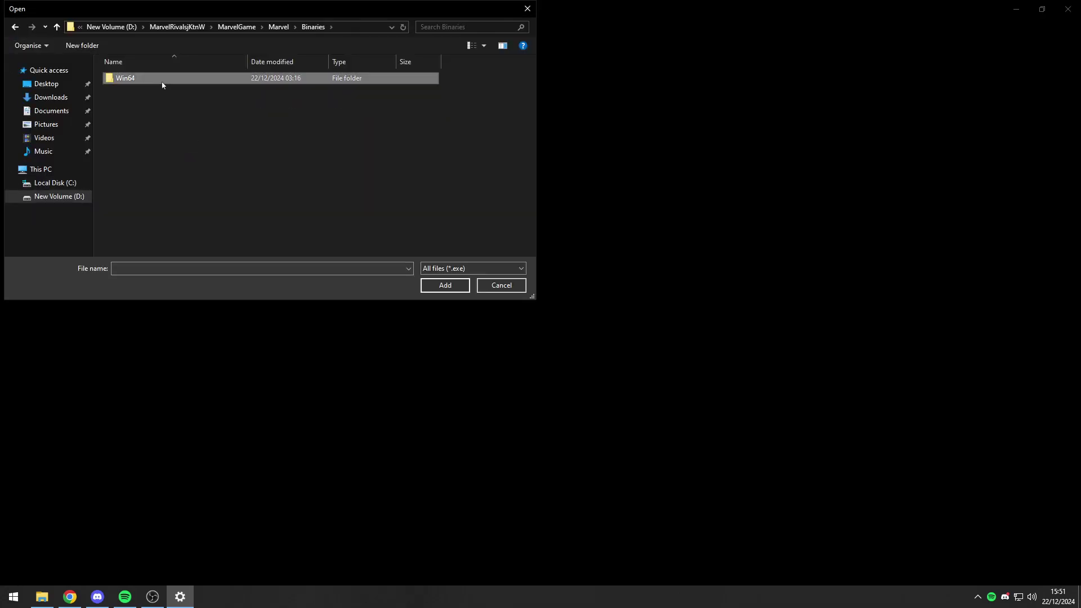
pyautogui.doubleClick(162, 80)
pyautogui.click(152, 125)
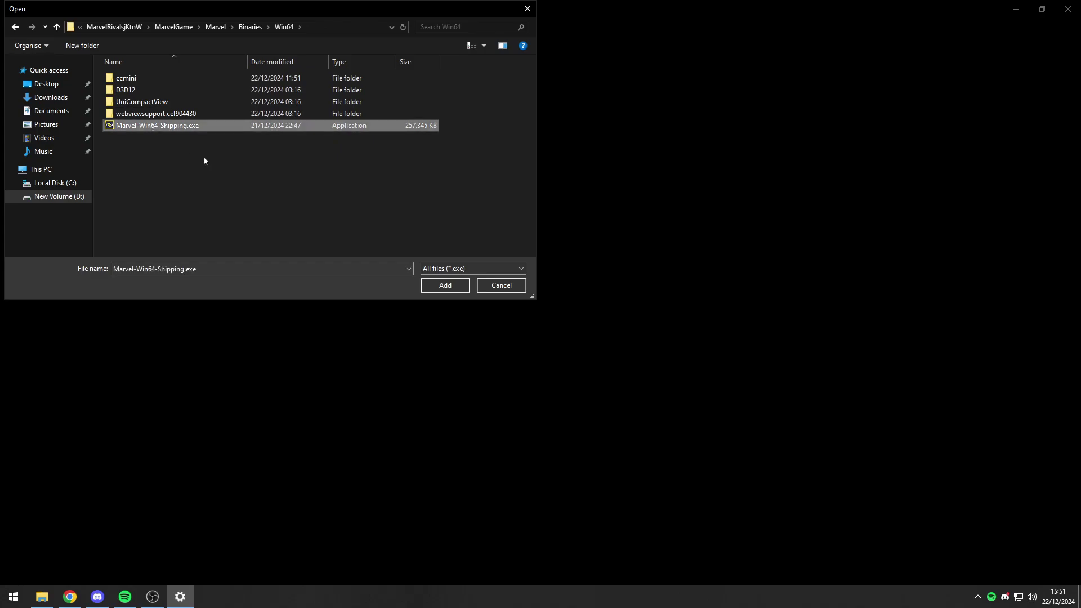
pyautogui.click(455, 284)
# Step: Set the graphics preference of Marvel Rivals to High performance, save it and close Settings
pyautogui.click(234, 310)
pyautogui.click(188, 304)
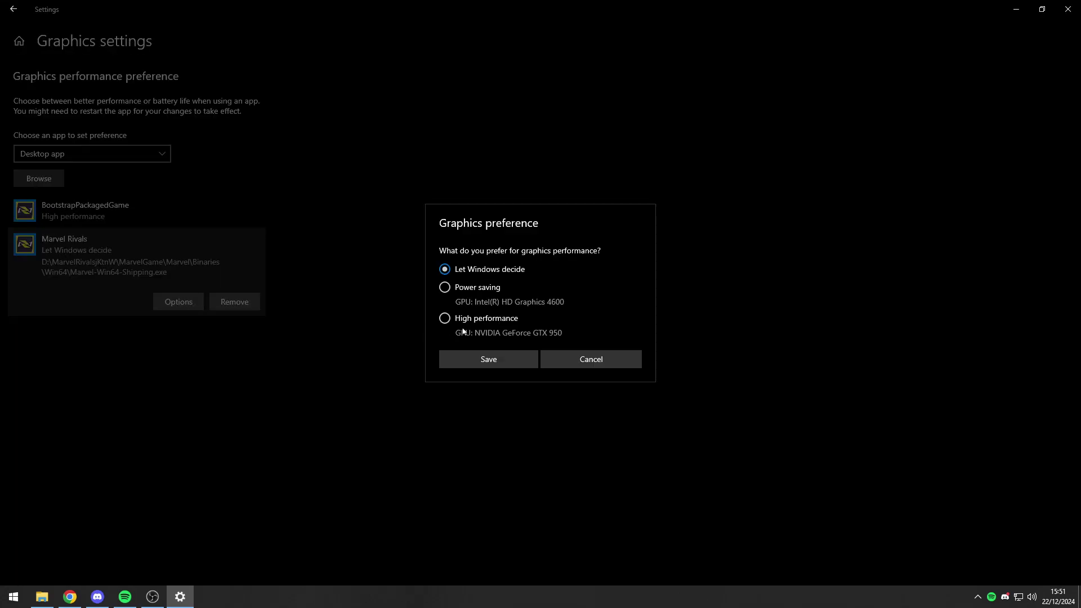
pyautogui.click(481, 358)
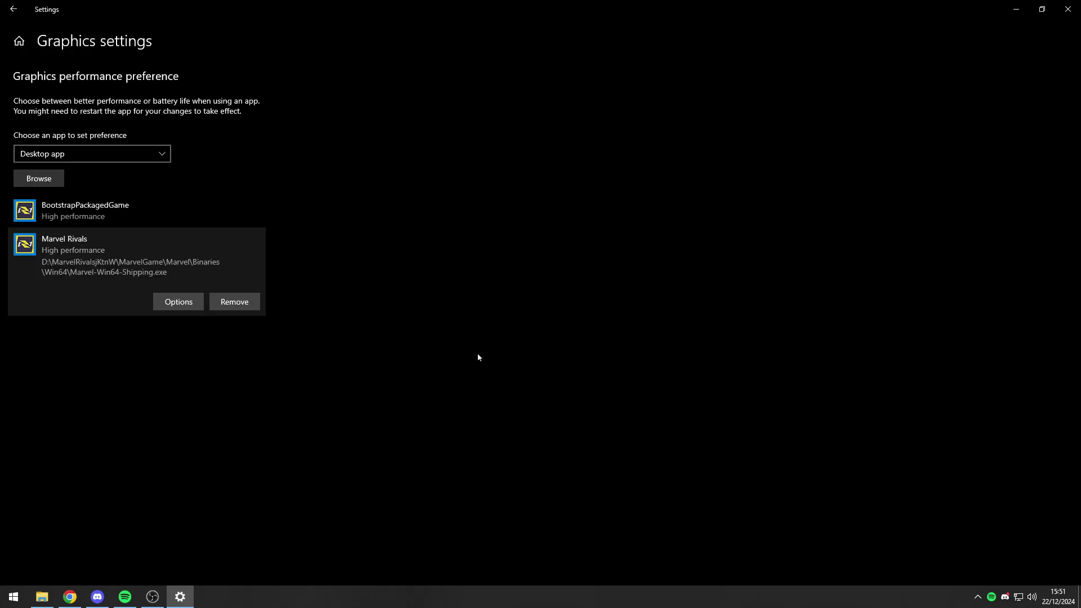
pyautogui.click(1067, 9)
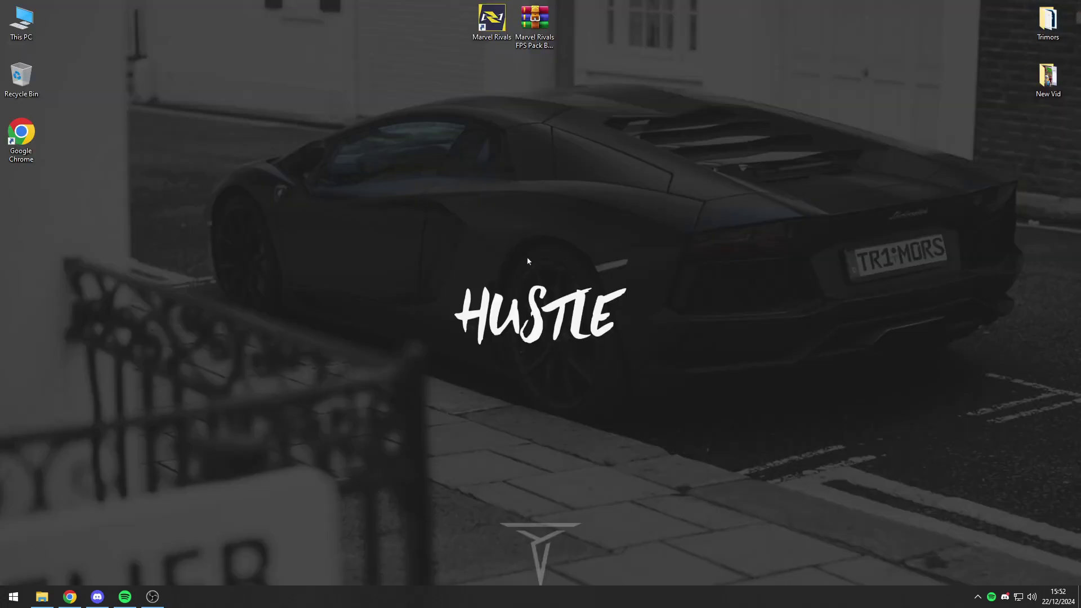
# Step: Search Windows for "restore point" and open the Create a restore point settings
pyautogui.click(13, 597)
pyautogui.write('re')
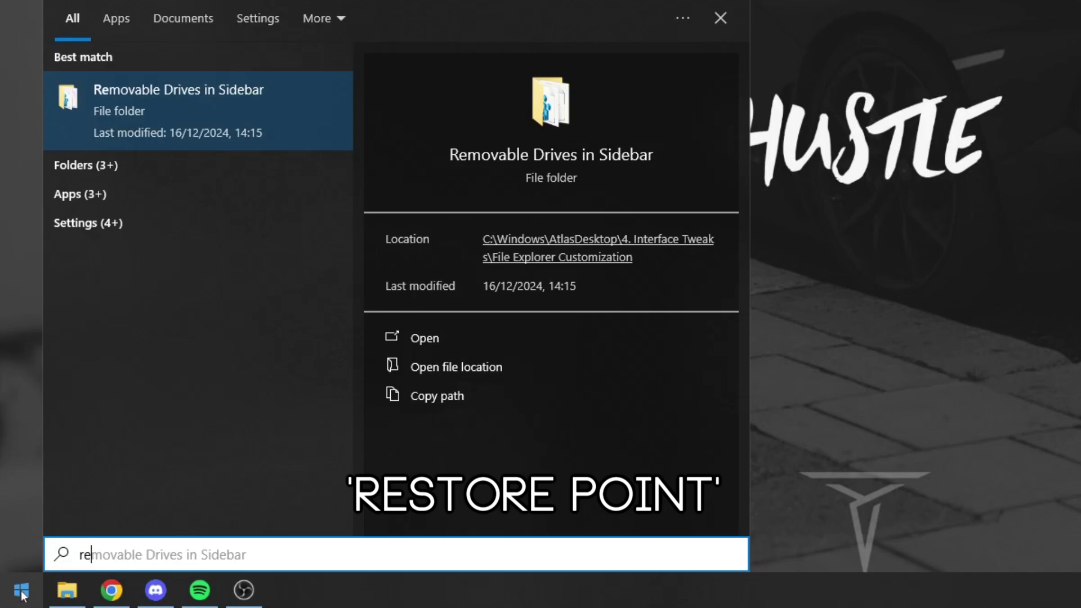
pyautogui.write('store poin')
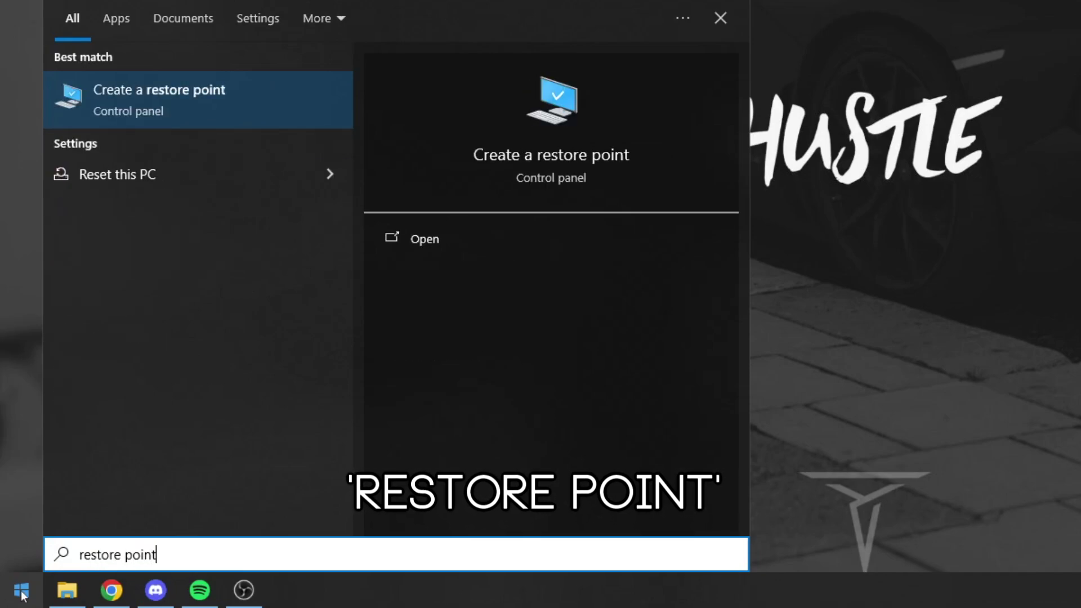
pyautogui.write('t')
pyautogui.click(298, 110)
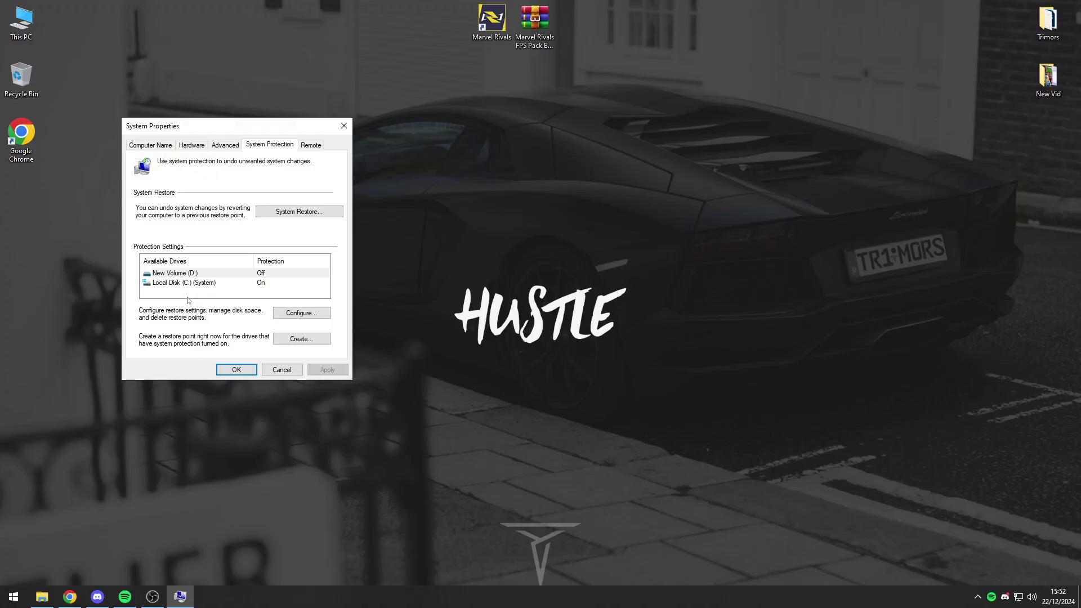
# Step: Create a system restore point described as "Restore Point" with Local Disk (C:) selected, and close System Properties
pyautogui.moveTo(194, 130); pyautogui.dragTo(494, 129)
pyautogui.click(470, 283)
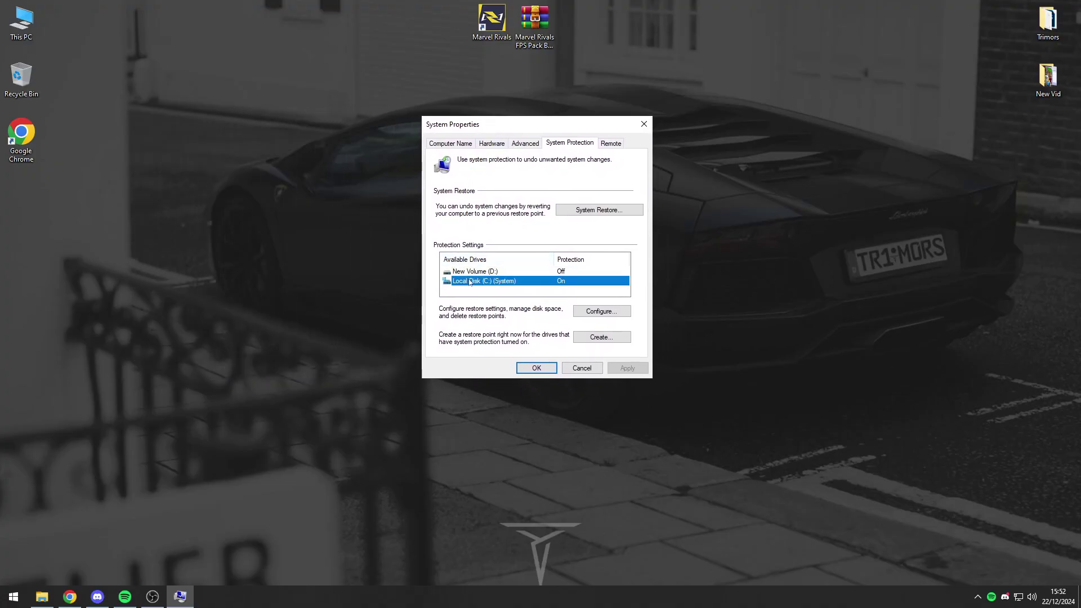
pyautogui.click(585, 337)
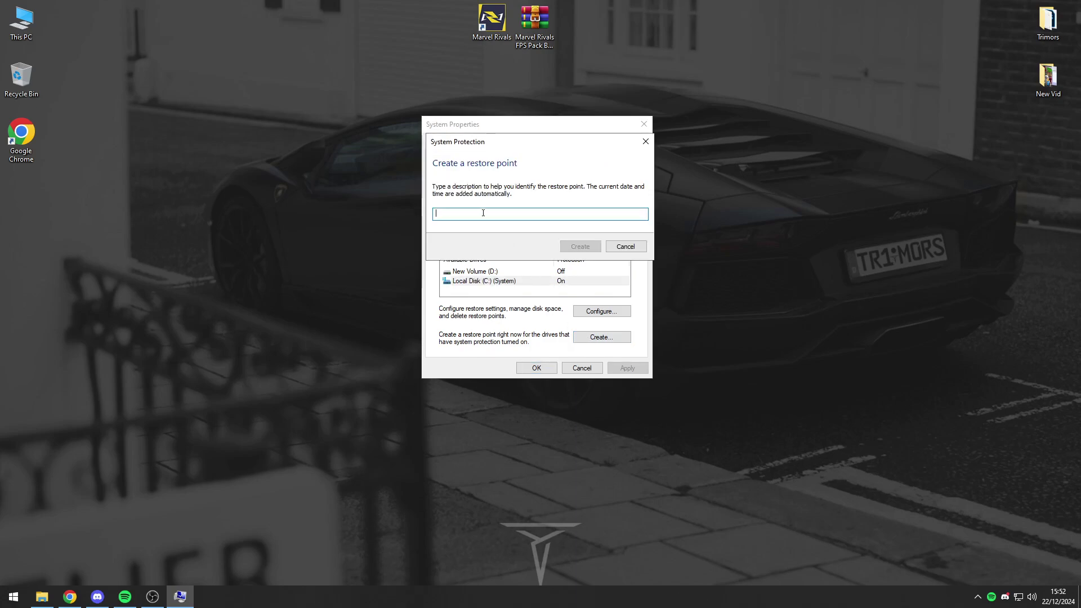
pyautogui.write('Restore Point')
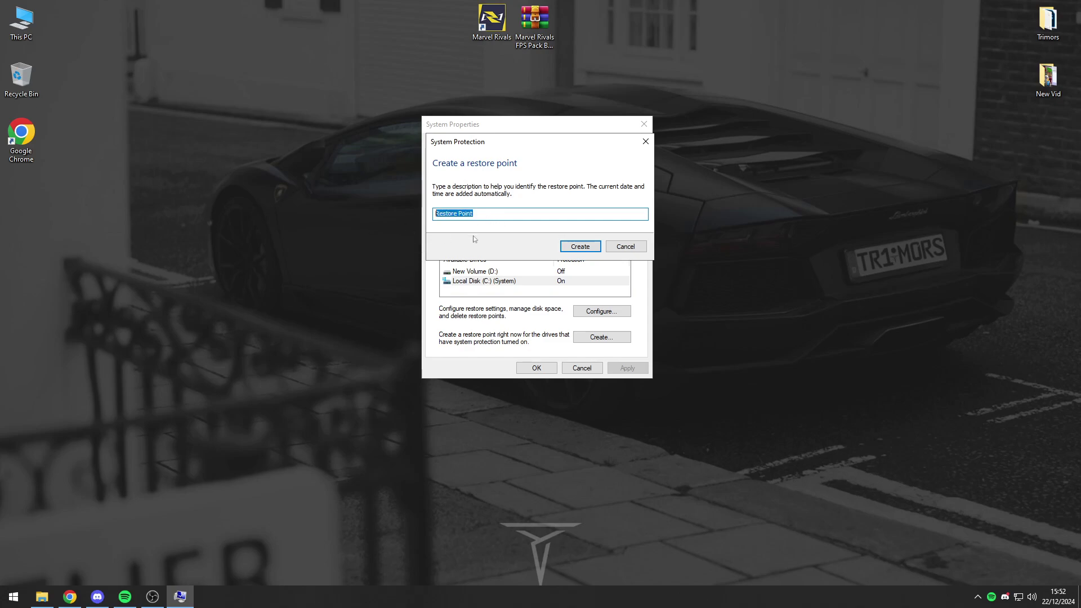
pyautogui.click(580, 246)
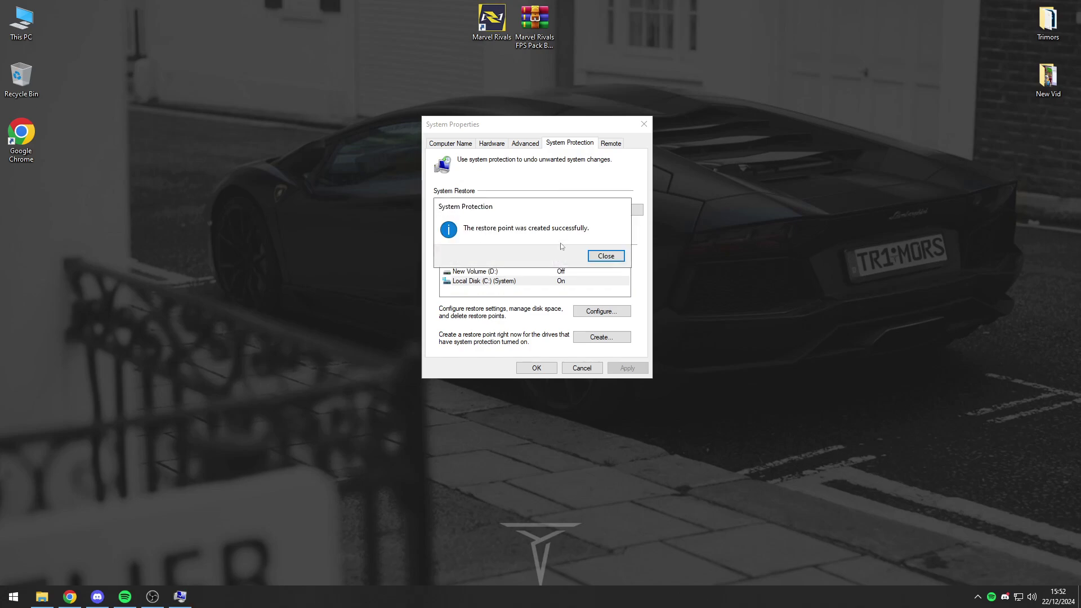
pyautogui.click(604, 256)
pyautogui.click(644, 124)
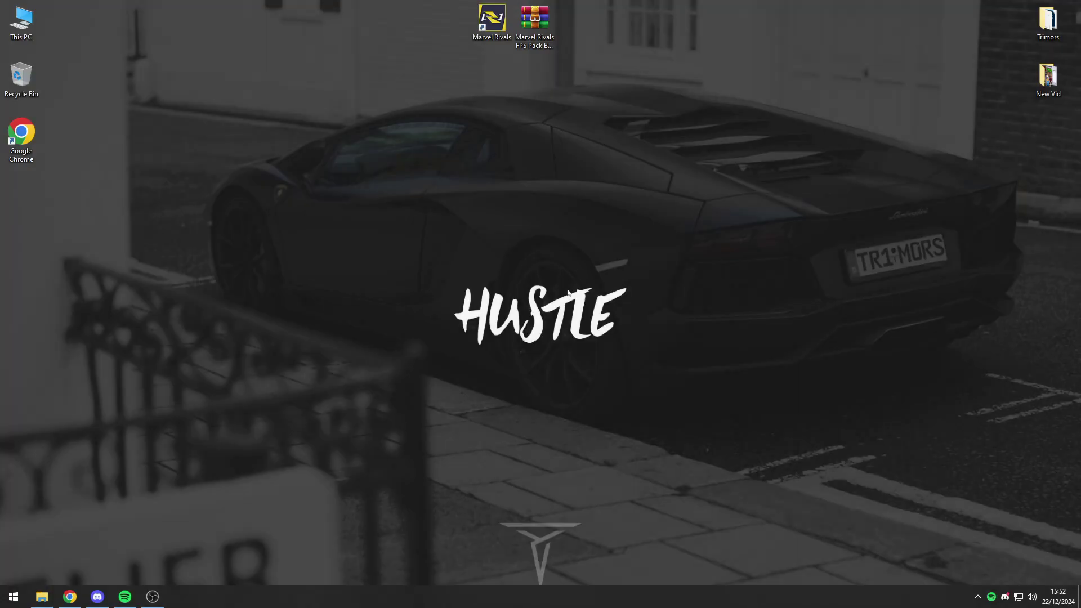
# Step: Extract the Marvel Rivals FPS Pack folder from its RAR archive to the desktop and close WinRAR
pyautogui.doubleClick(533, 21)
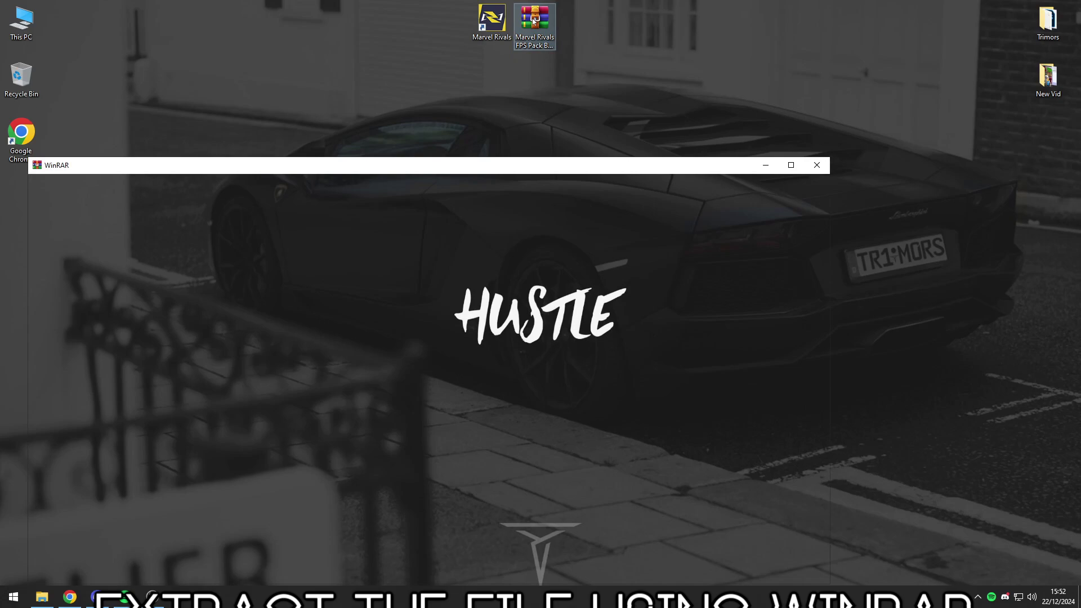
pyautogui.moveTo(122, 283); pyautogui.dragTo(574, 30)
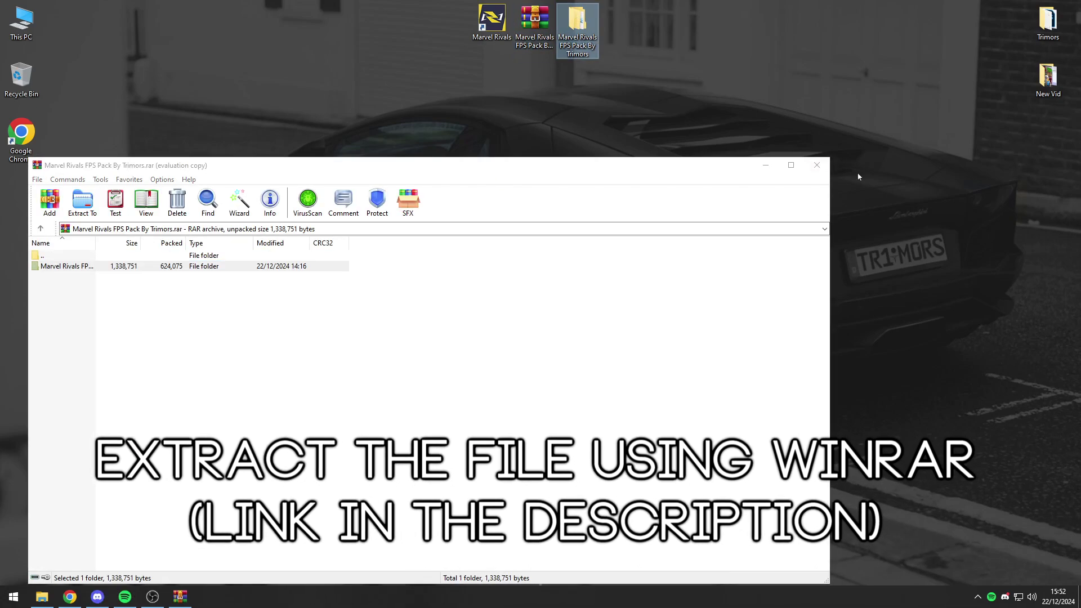
pyautogui.click(816, 165)
# Step: Merge Rivals HighPriority.reg from the extracted pack's Rivals Priority folder into the registry
pyautogui.doubleClick(588, 24)
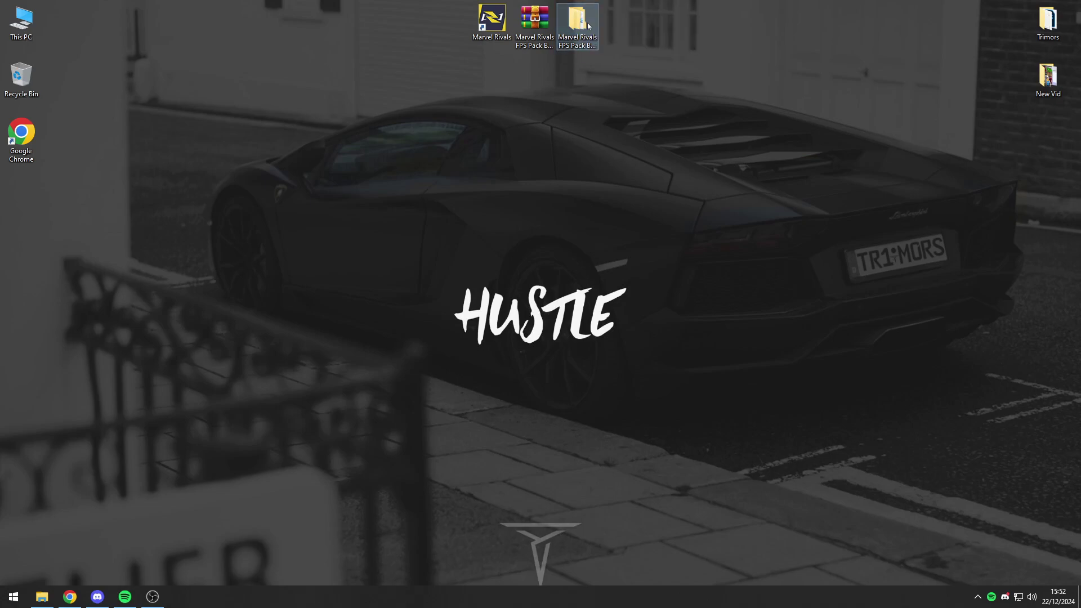
pyautogui.doubleClick(174, 70)
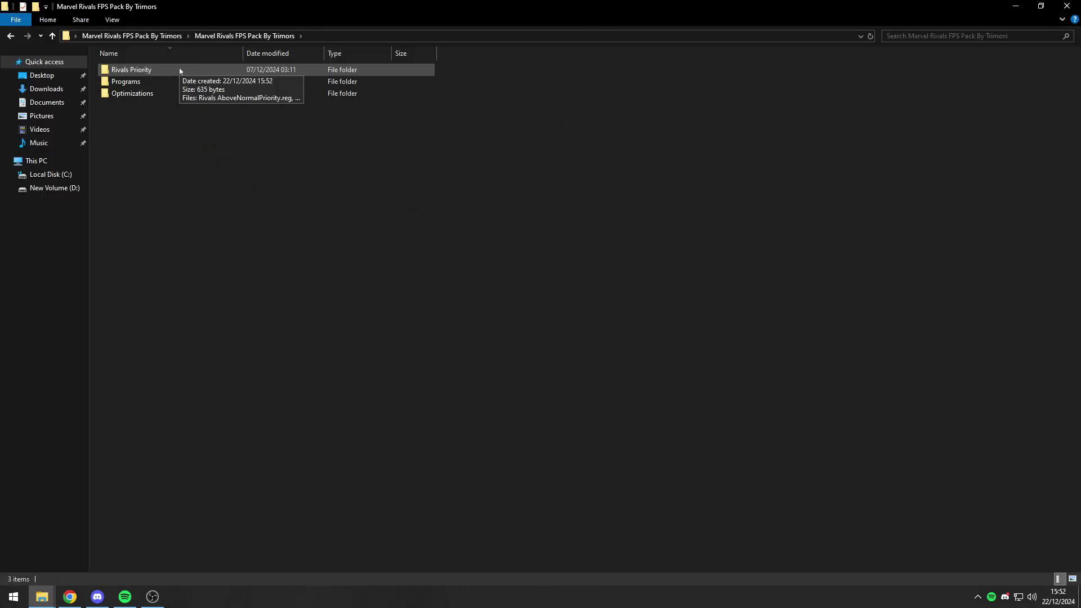
pyautogui.doubleClick(179, 69)
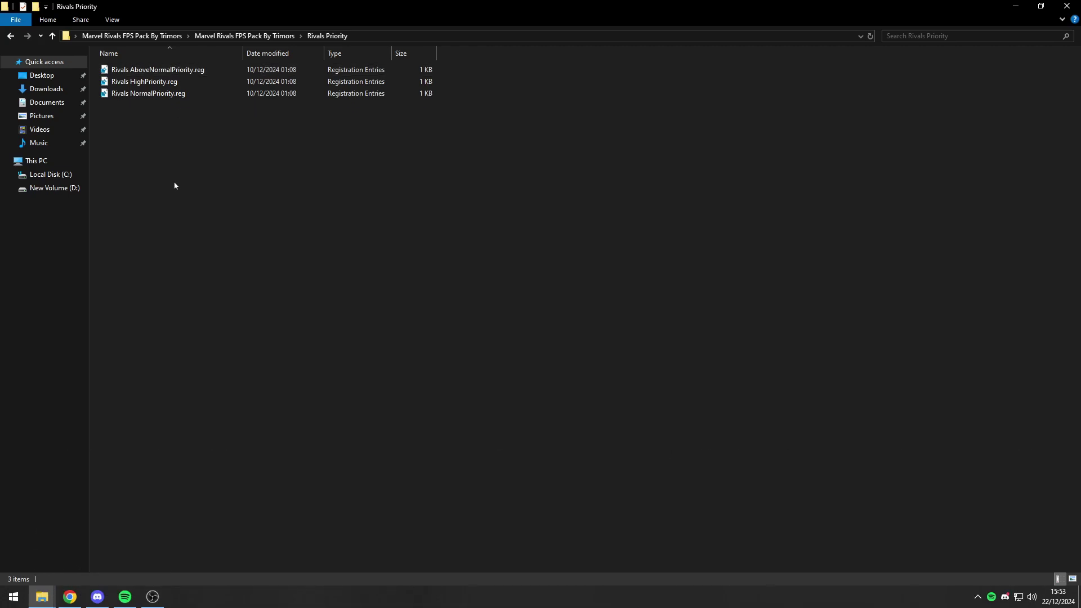
pyautogui.doubleClick(199, 82)
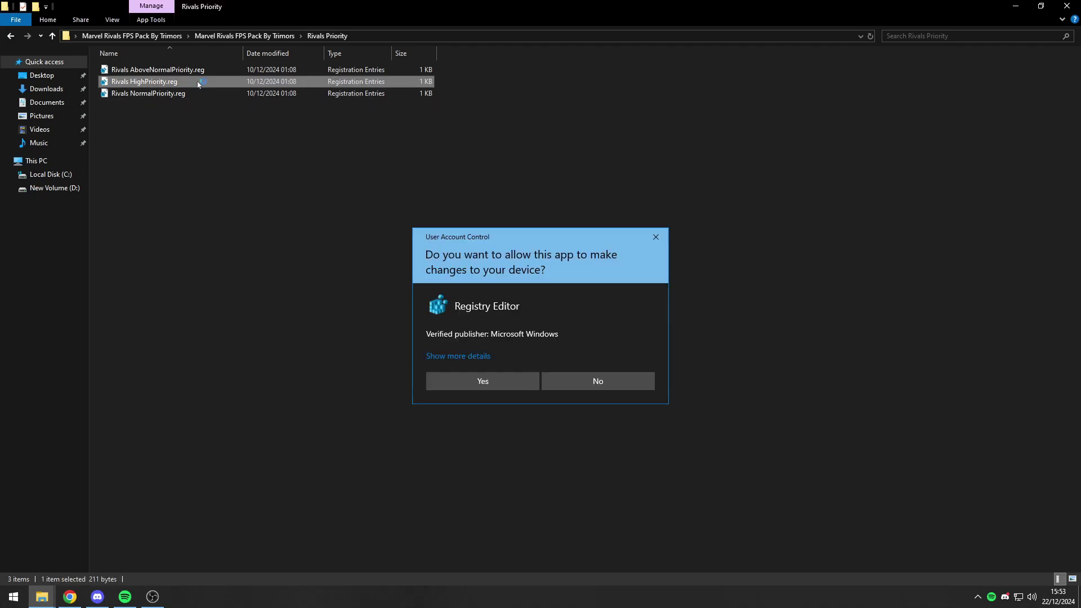
pyautogui.click(455, 383)
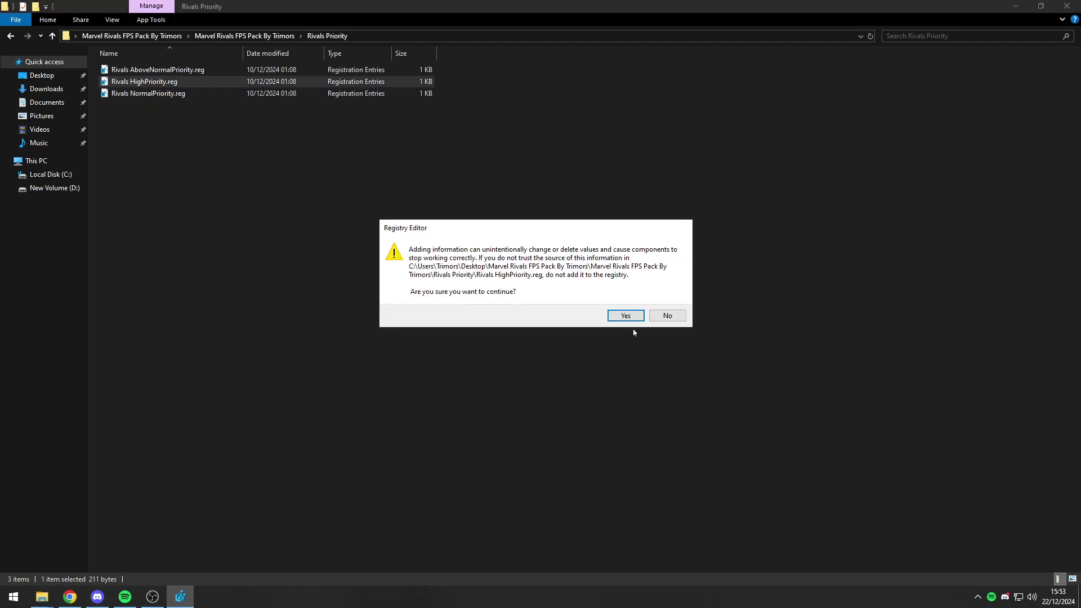
pyautogui.click(618, 316)
pyautogui.click(665, 304)
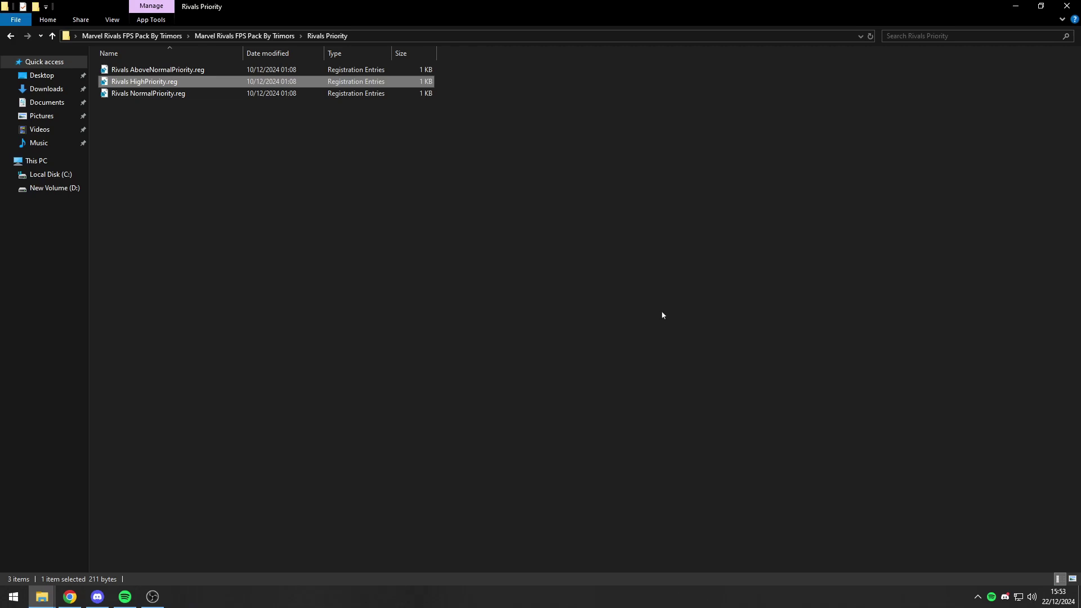
# Step: Merge CpuPriorityClass.reg from the pack's Optimizations\CPU Tweaks folder into the registry
pyautogui.click(242, 37)
pyautogui.doubleClick(227, 95)
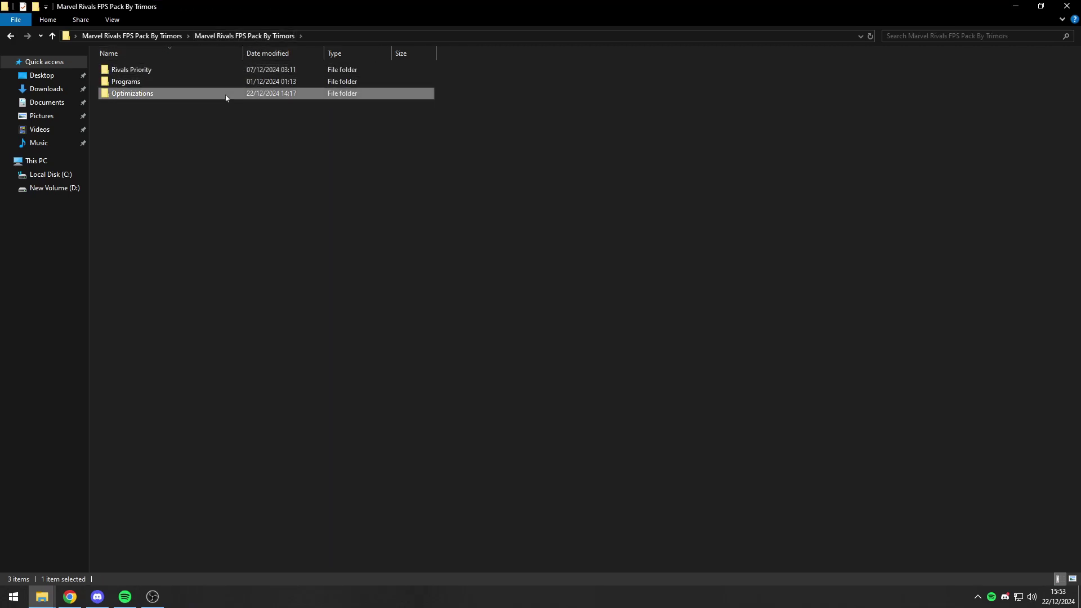
pyautogui.doubleClick(209, 67)
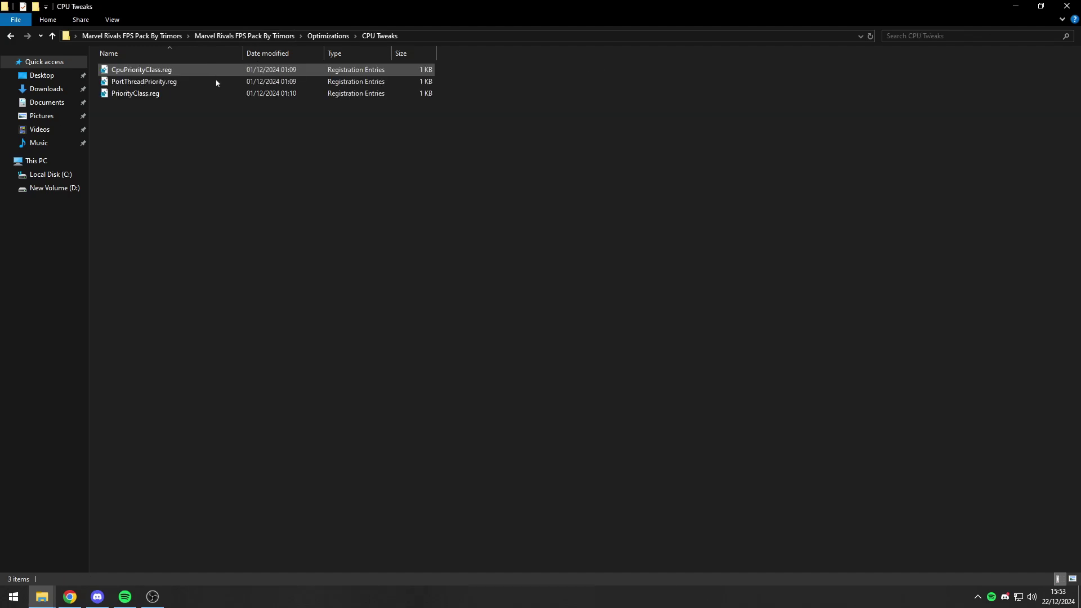
pyautogui.click(214, 67)
pyautogui.moveTo(214, 66); pyautogui.dragTo(212, 140)
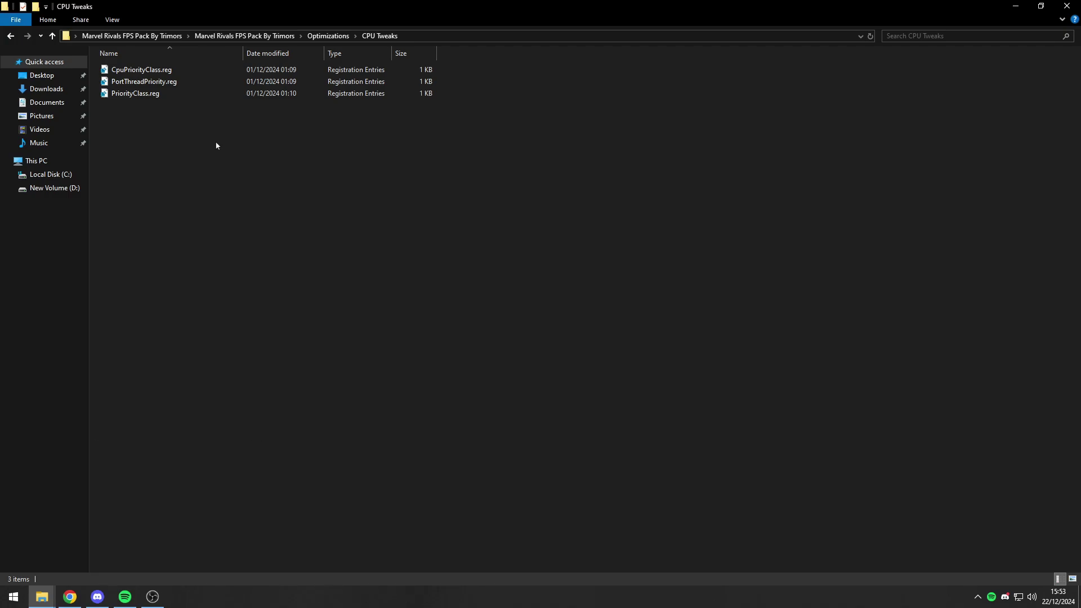
pyautogui.doubleClick(205, 71)
pyautogui.click(464, 376)
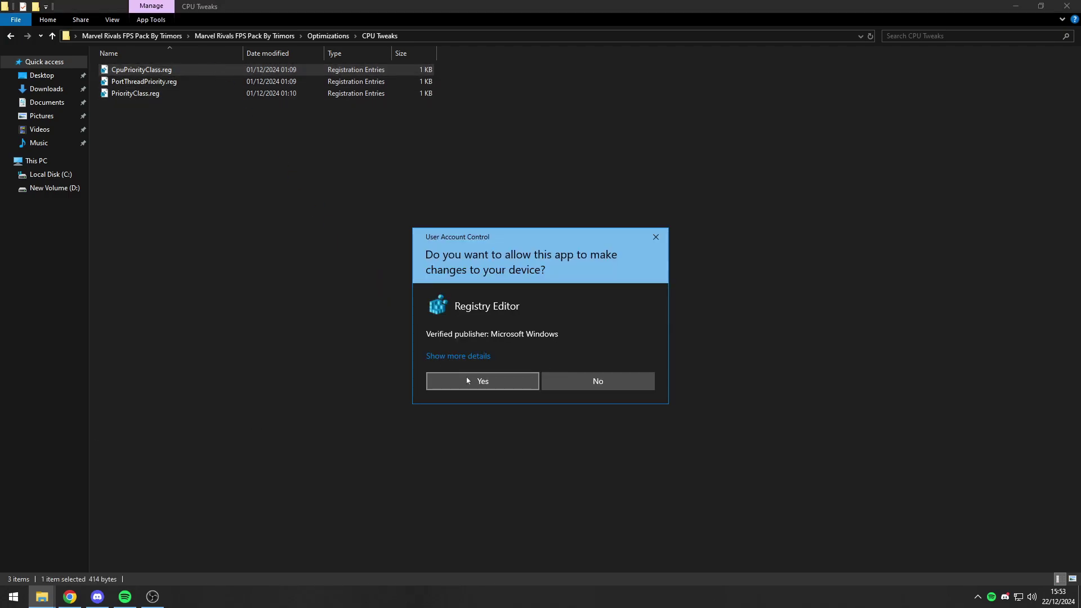
pyautogui.click(624, 315)
pyautogui.click(670, 305)
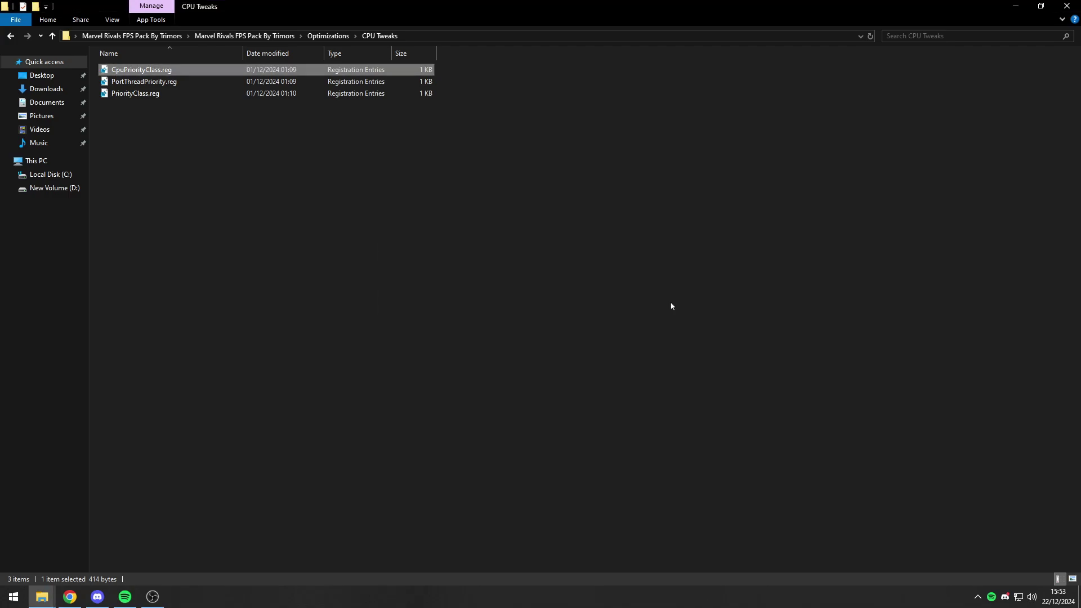
# Step: Merge PortThreadPriority.reg from the CPU Tweaks folder into the registry
pyautogui.doubleClick(222, 81)
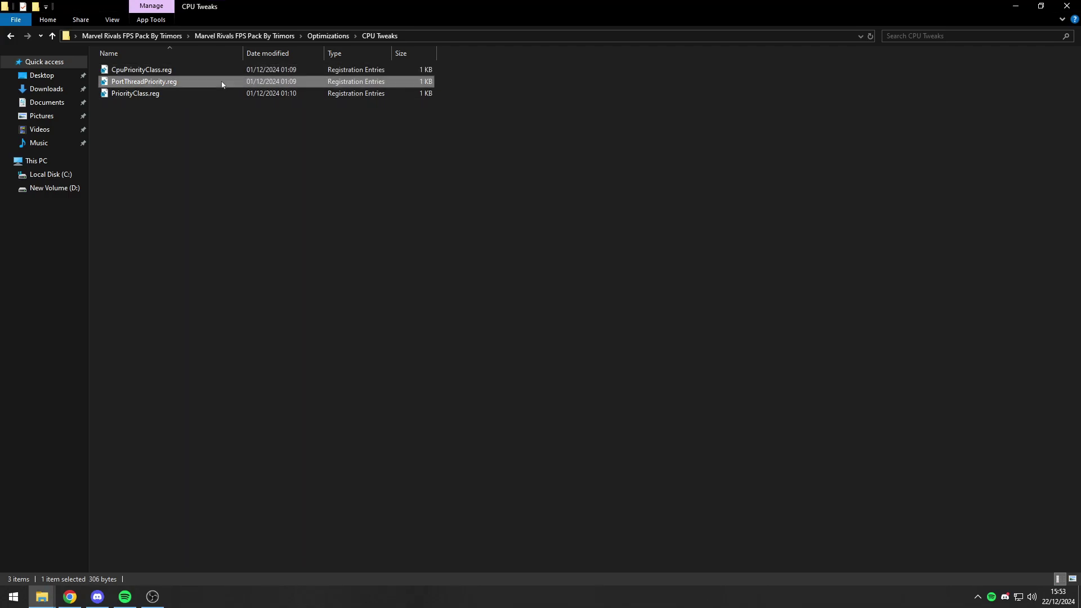
pyautogui.click(516, 387)
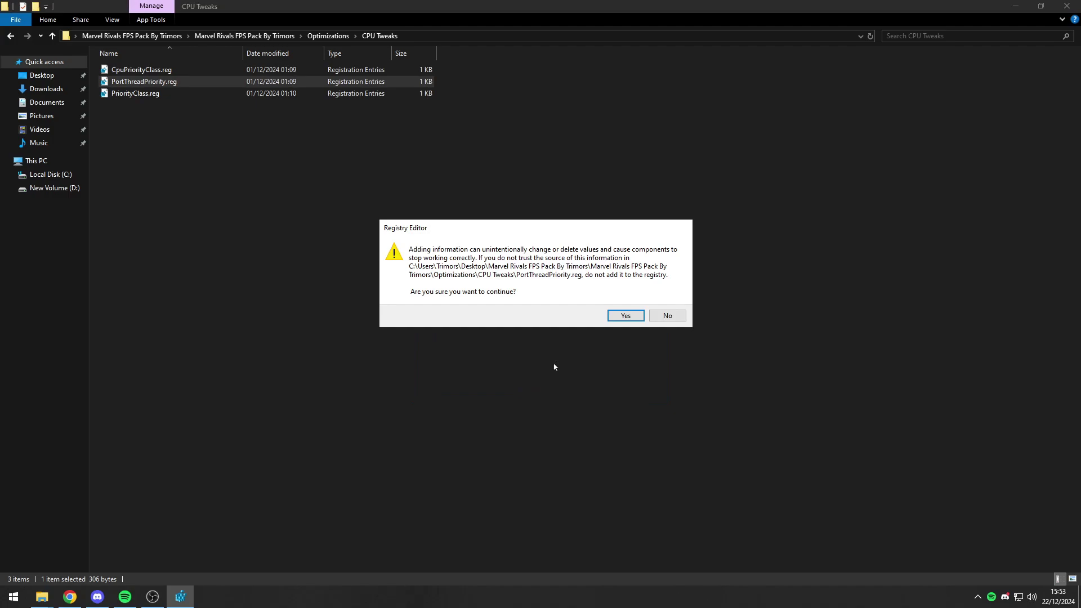
pyautogui.click(626, 316)
pyautogui.click(668, 305)
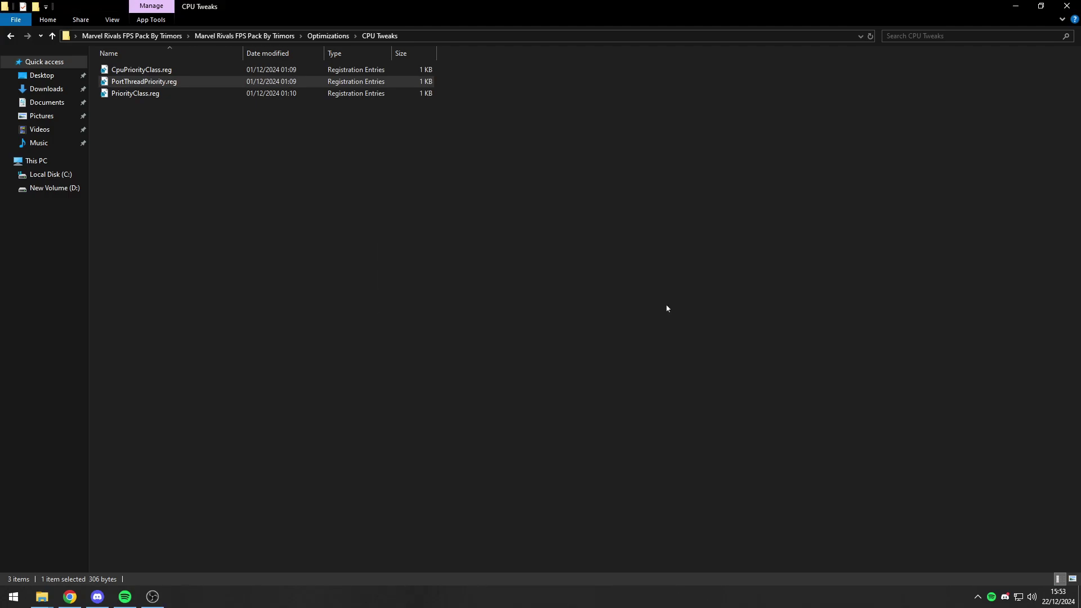
# Step: Merge PriorityClass.reg from the CPU Tweaks folder into the registry
pyautogui.doubleClick(219, 93)
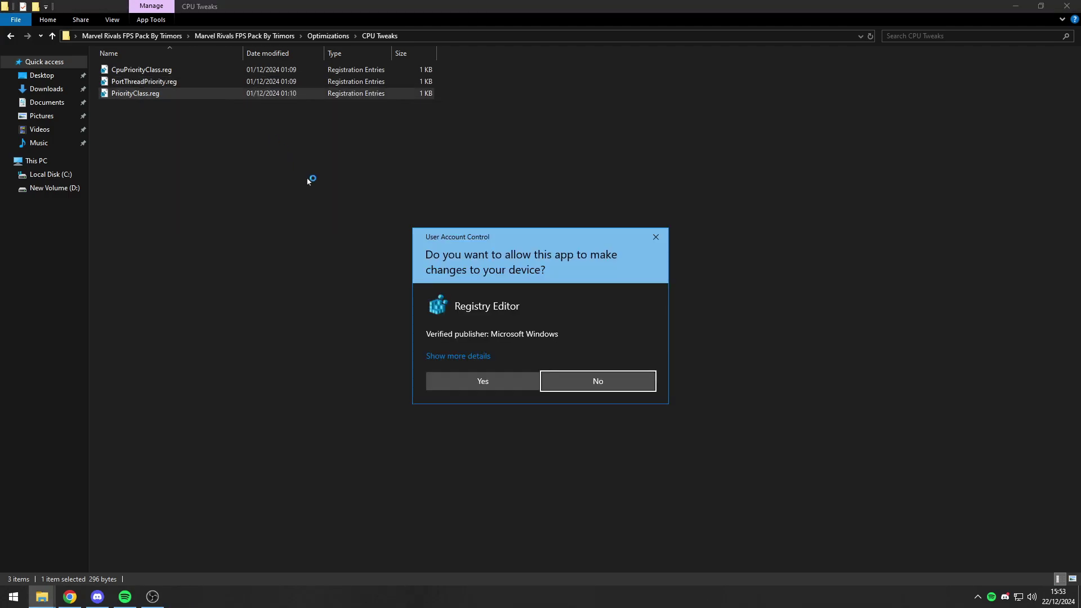
pyautogui.click(495, 386)
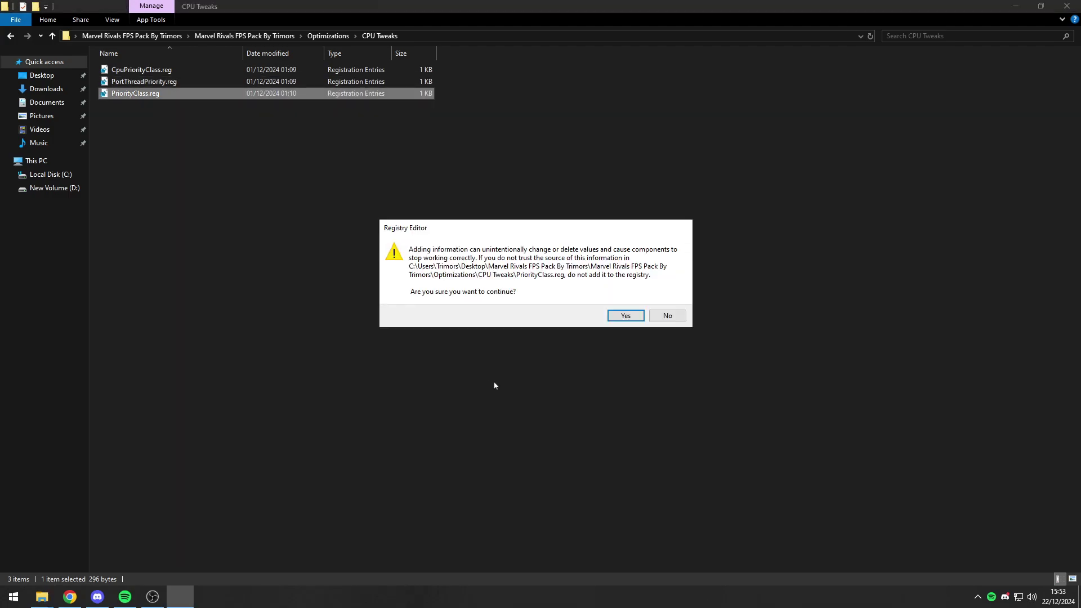
pyautogui.click(626, 315)
pyautogui.click(662, 307)
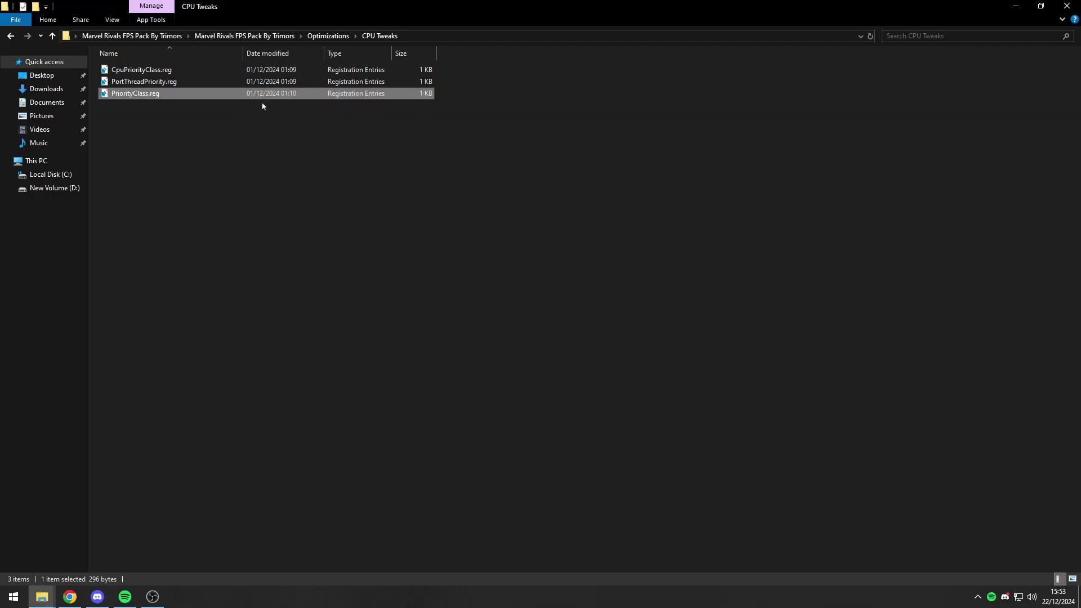
# Step: Merge 16GB Ram.reg from the pack's Optimizations\RAM Optimization folder into the registry
pyautogui.click(245, 35)
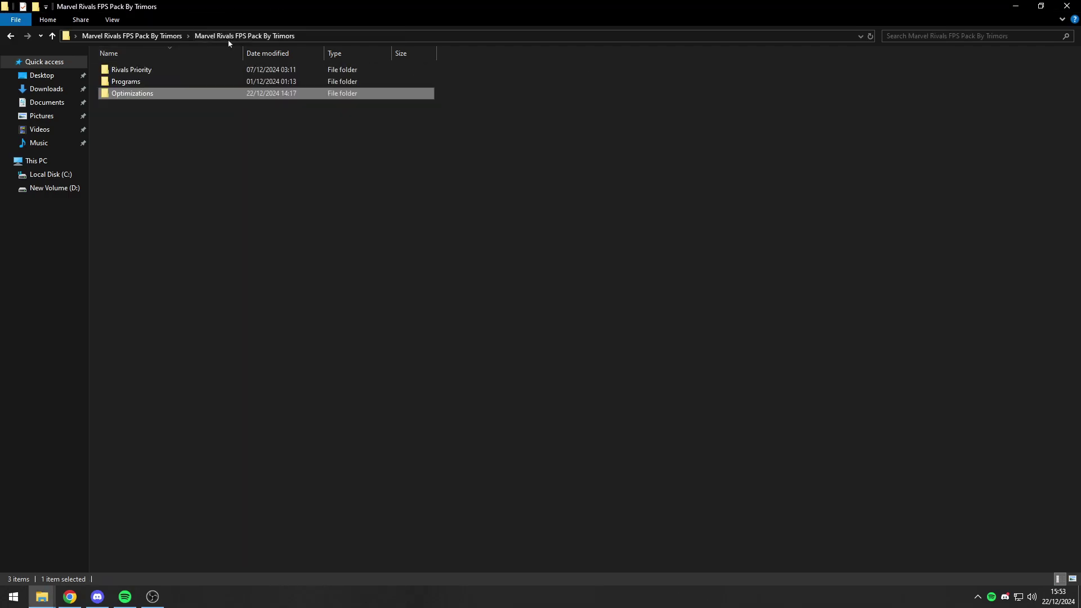
pyautogui.doubleClick(178, 96)
pyautogui.doubleClick(177, 82)
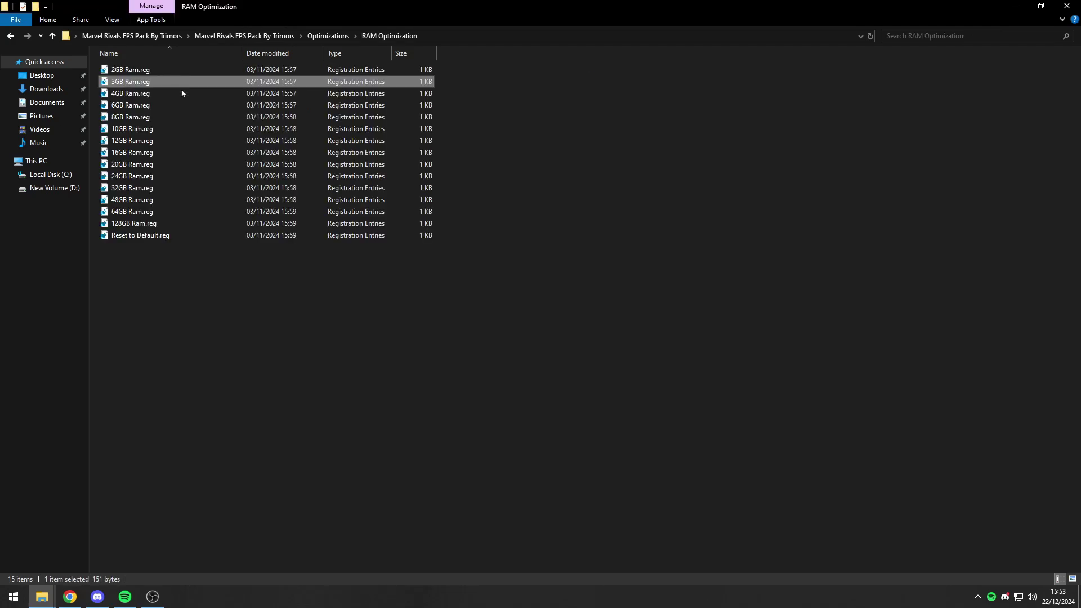
pyautogui.click(210, 248)
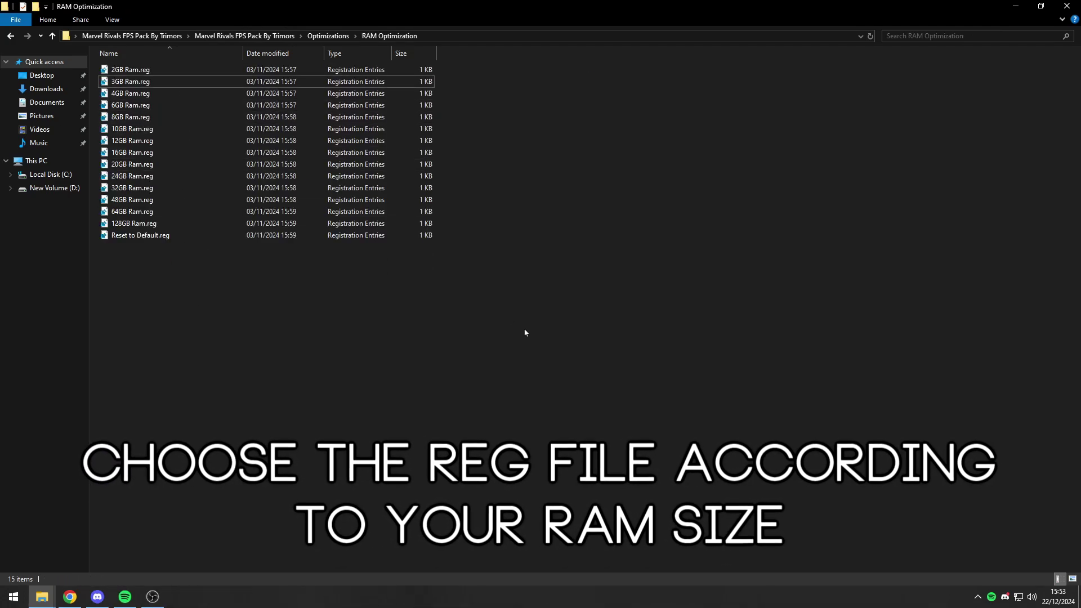
pyautogui.doubleClick(194, 157)
pyautogui.click(478, 381)
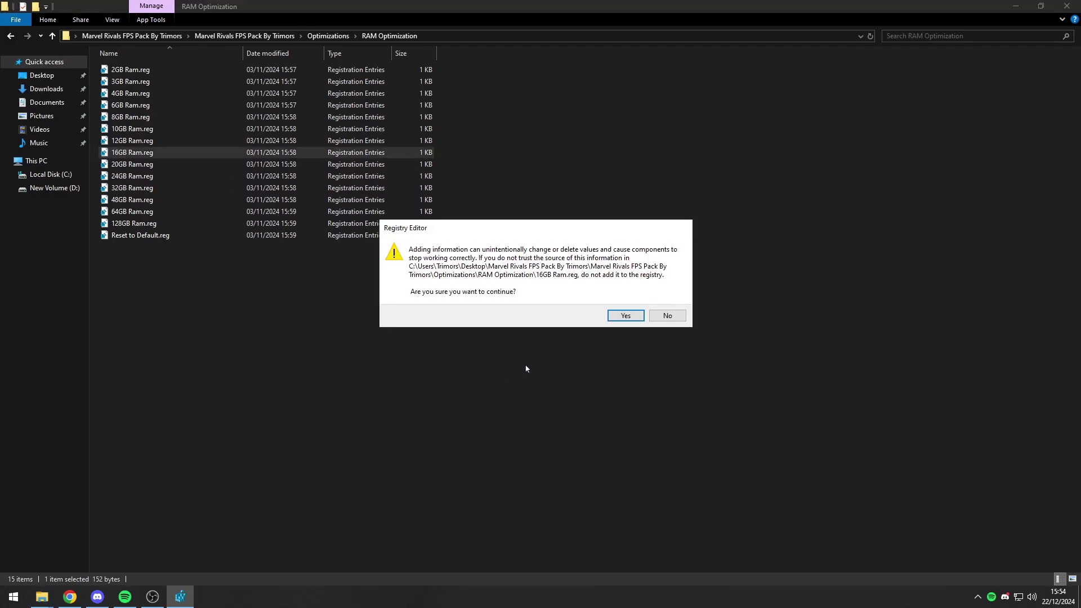
pyautogui.click(636, 317)
pyautogui.click(667, 304)
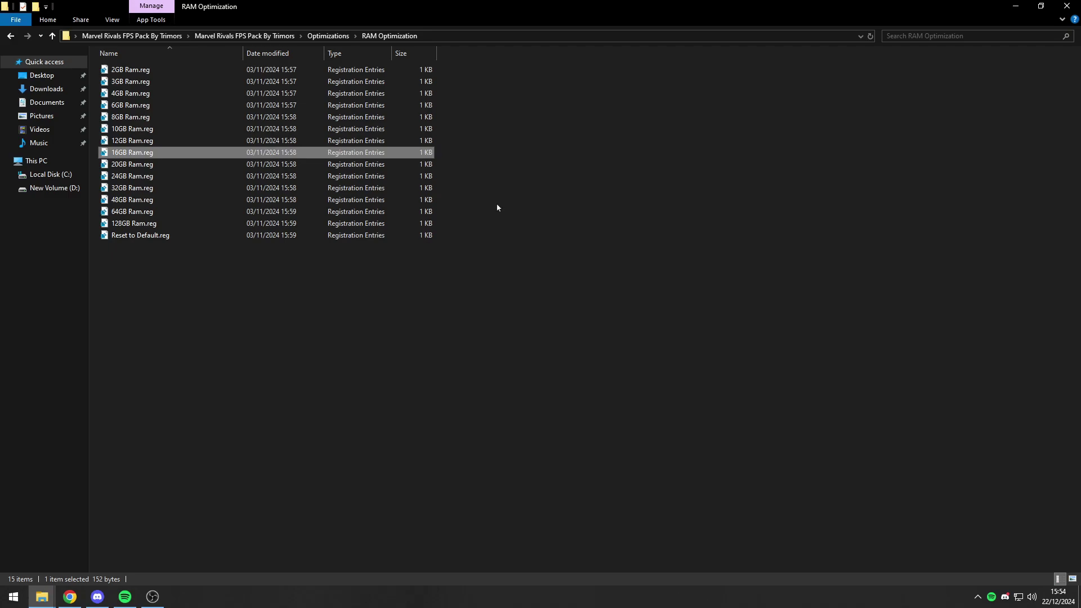
# Step: Install Mem Reduct with memreduct-3.3.5-setup.exe from the pack's Programs\Mem Reduct folder, keeping the default install location
pyautogui.click(245, 36)
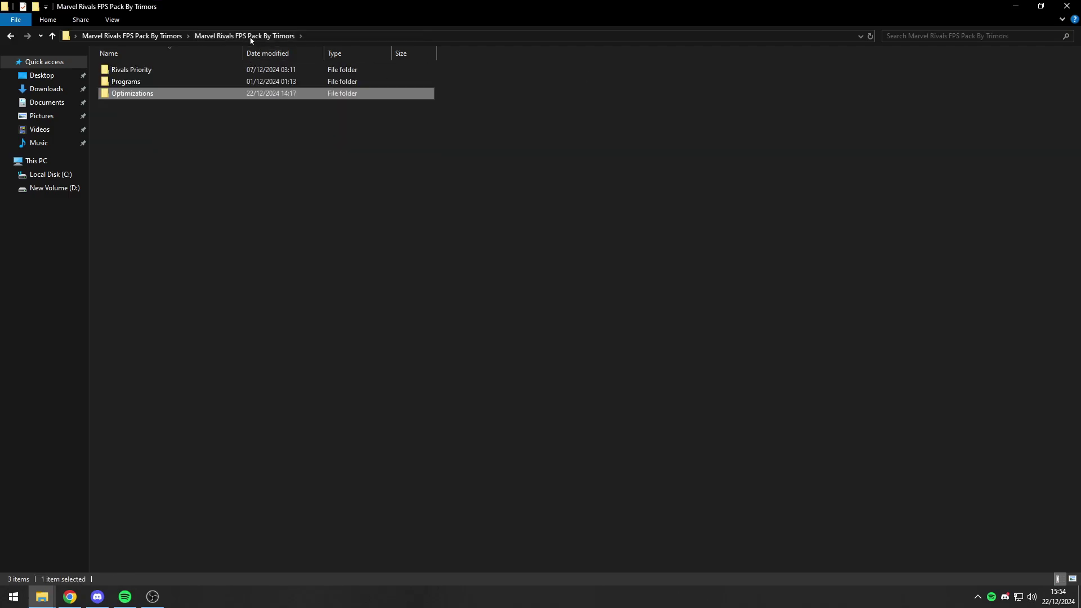
pyautogui.doubleClick(201, 84)
pyautogui.doubleClick(185, 70)
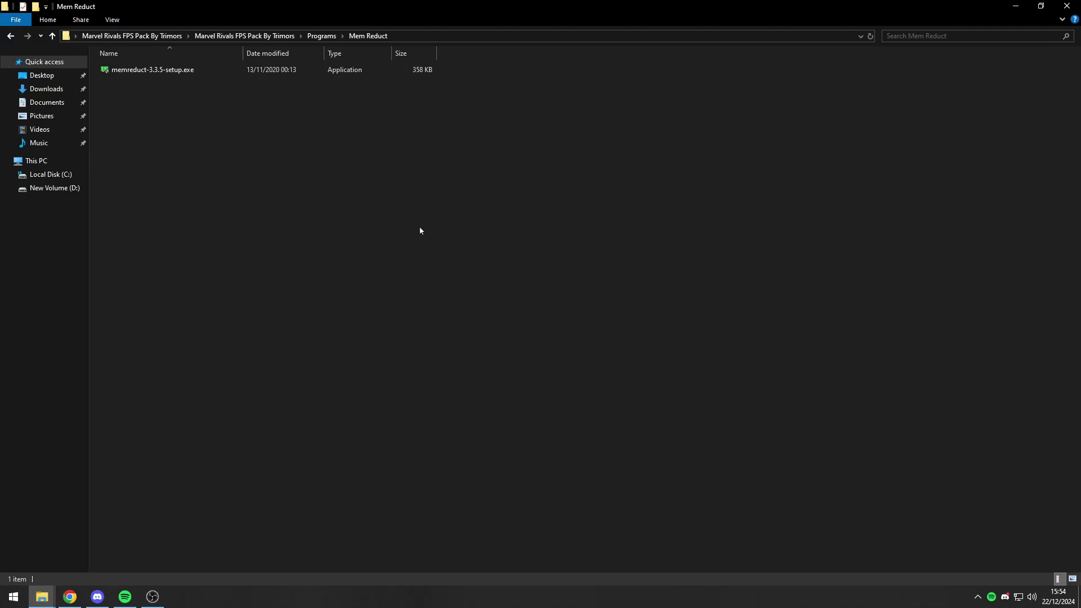
pyautogui.doubleClick(169, 73)
pyautogui.click(486, 391)
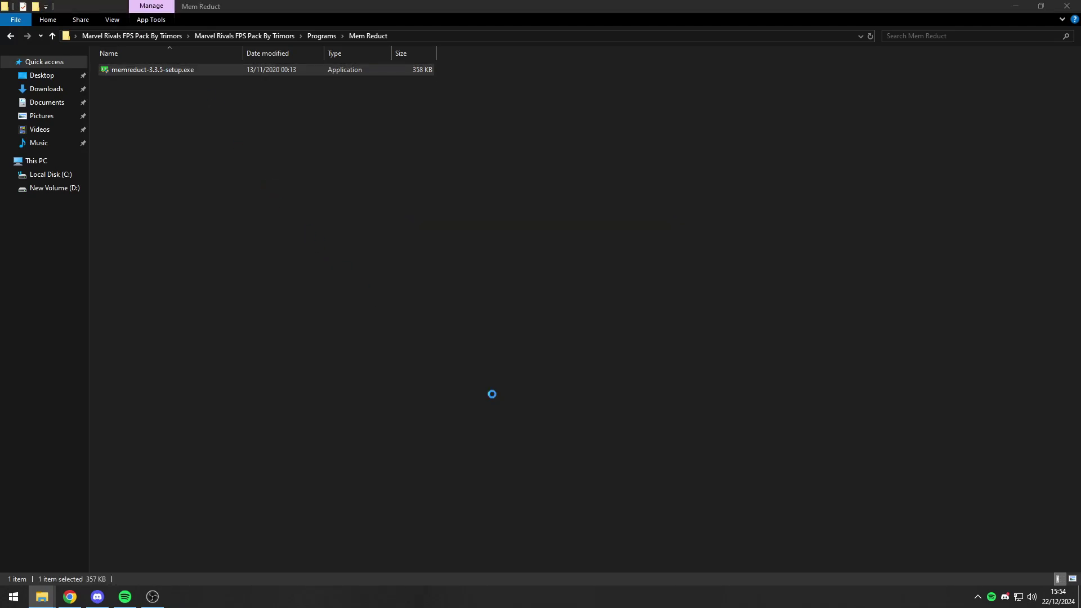
pyautogui.click(607, 390)
pyautogui.click(607, 390)
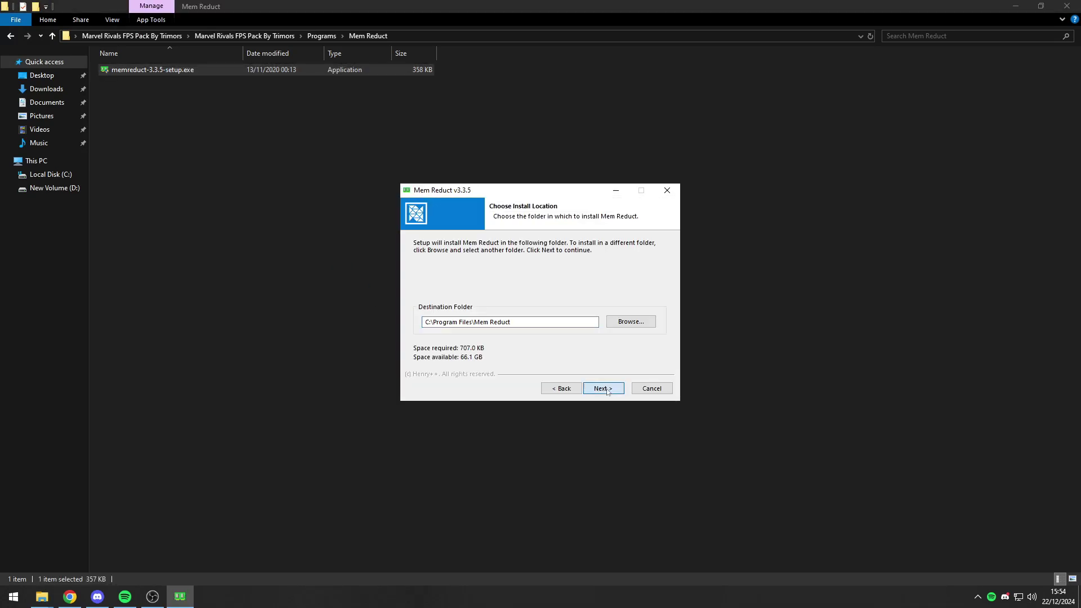
pyautogui.click(607, 390)
pyautogui.click(607, 390)
pyautogui.click(607, 391)
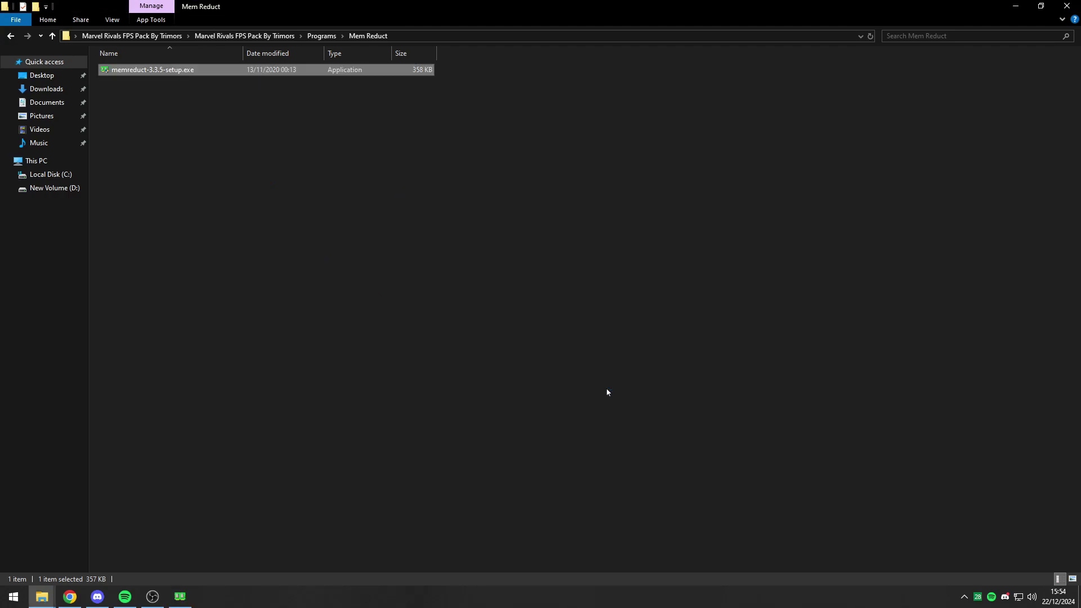
# Step: Clean the system memory with Mem Reduct, dismiss its notification and close the program window
pyautogui.click(180, 596)
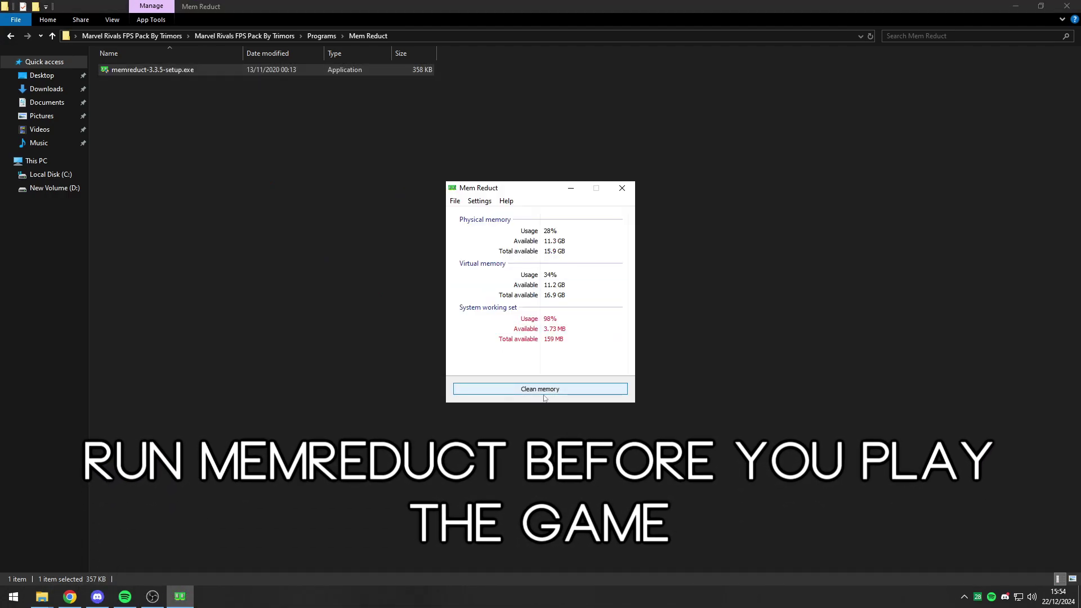
pyautogui.click(572, 388)
pyautogui.click(575, 313)
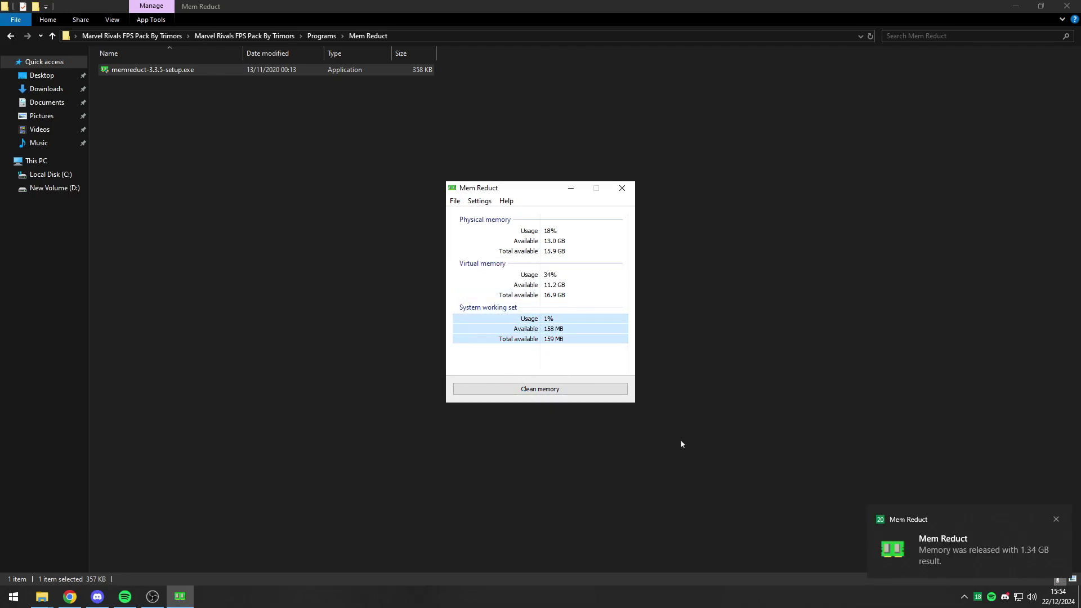
pyautogui.click(1059, 519)
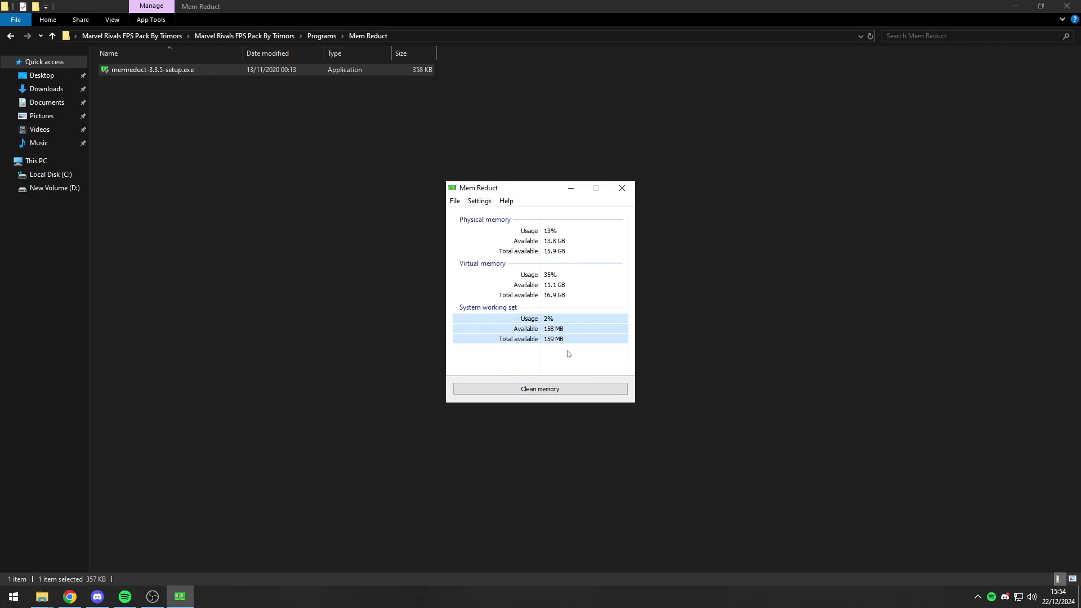
pyautogui.click(622, 188)
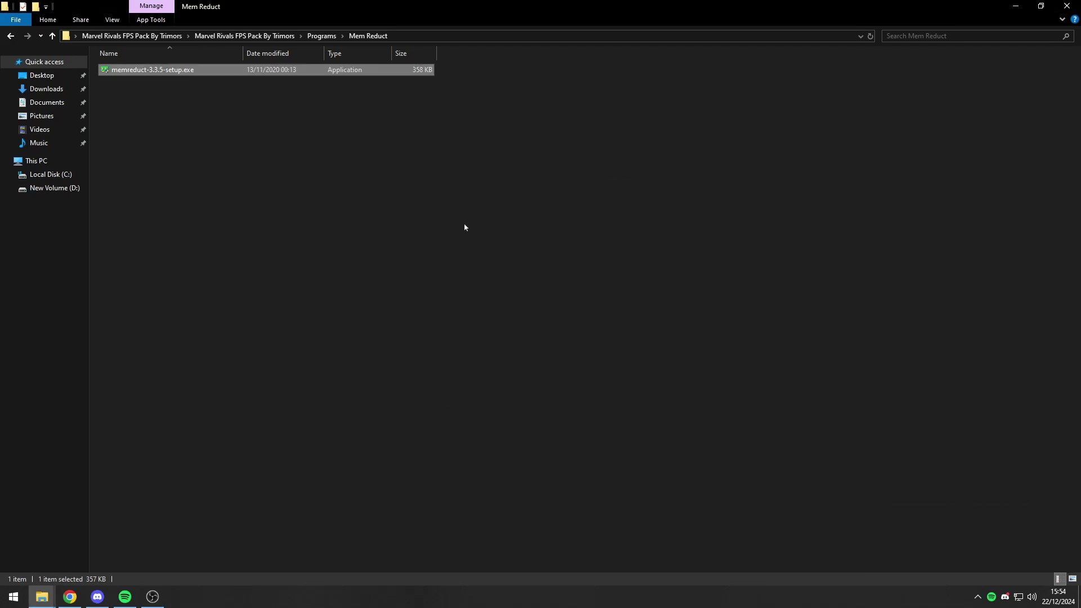
# Step: Run MSI_util_v3.exe from the pack's Programs\MSI Utility V3 folder as administrator
pyautogui.click(324, 37)
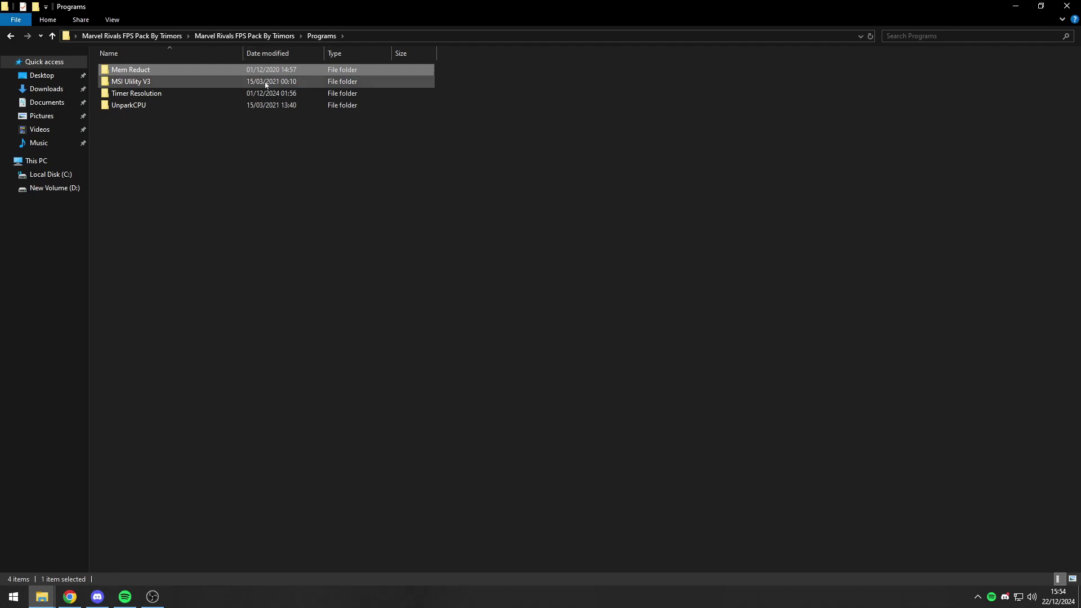
pyautogui.doubleClick(231, 82)
pyautogui.click(229, 70)
pyautogui.rightClick(228, 70)
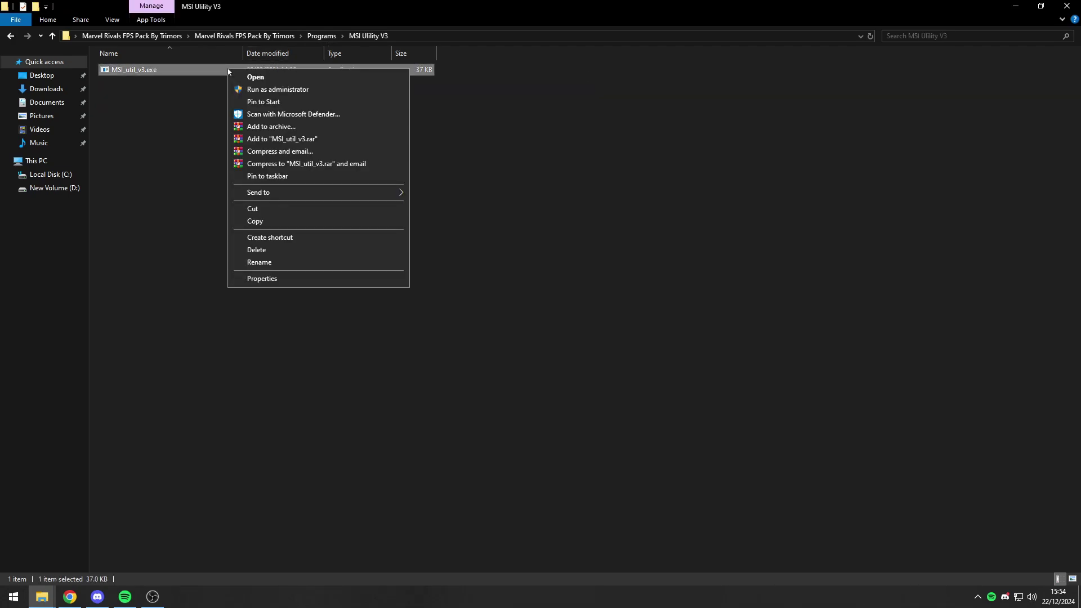
pyautogui.click(265, 90)
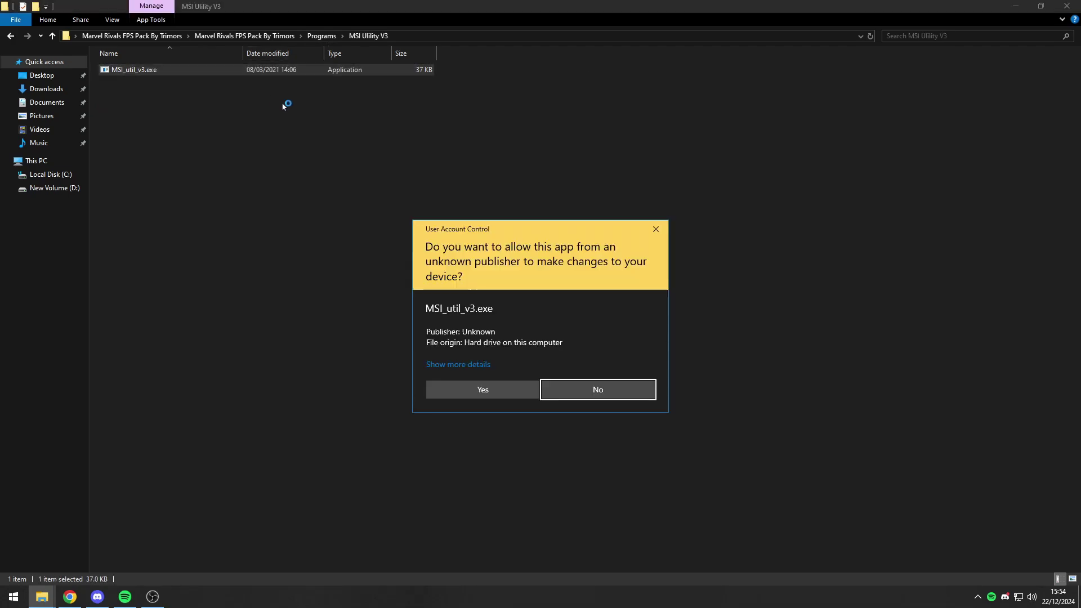
pyautogui.click(435, 387)
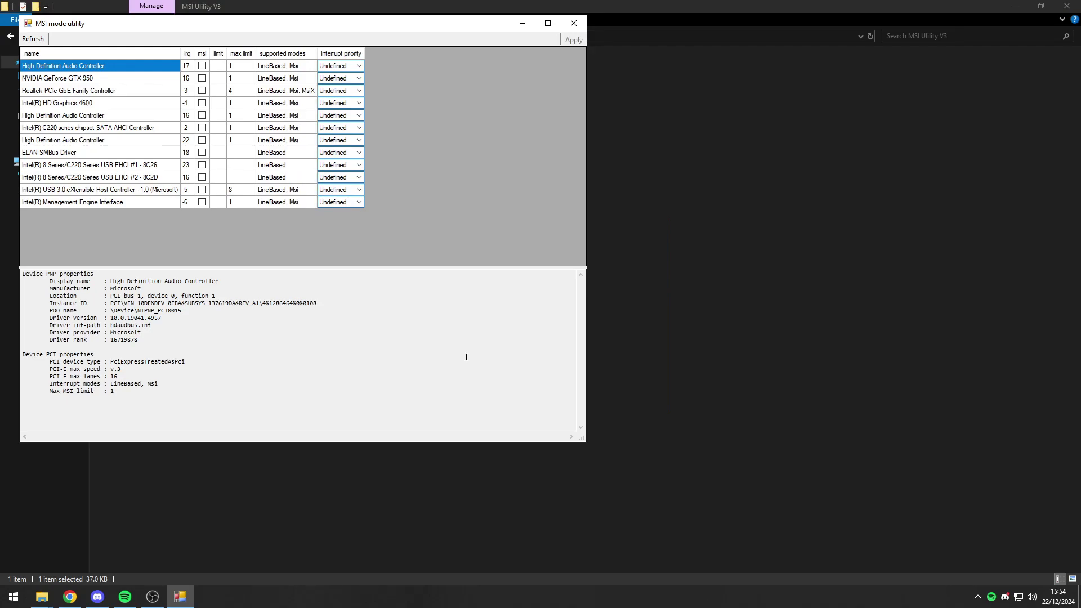
# Step: Enable MSI mode for the NVIDIA GeForce GTX 950, set its interrupt priority to High, and close the utility
pyautogui.moveTo(188, 27); pyautogui.dragTo(345, 104)
pyautogui.click(233, 156)
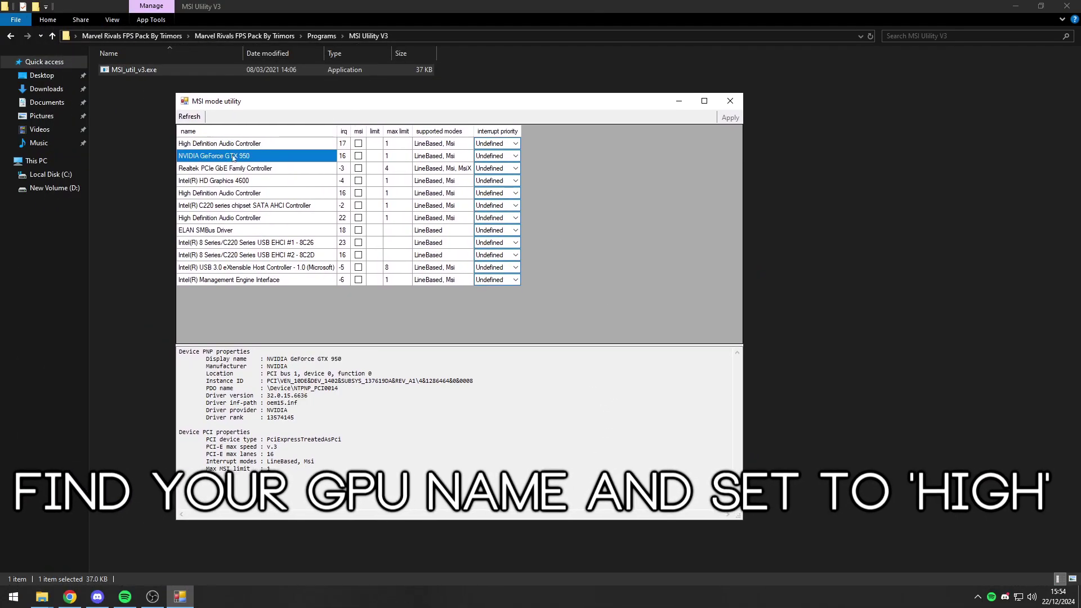
pyautogui.click(359, 156)
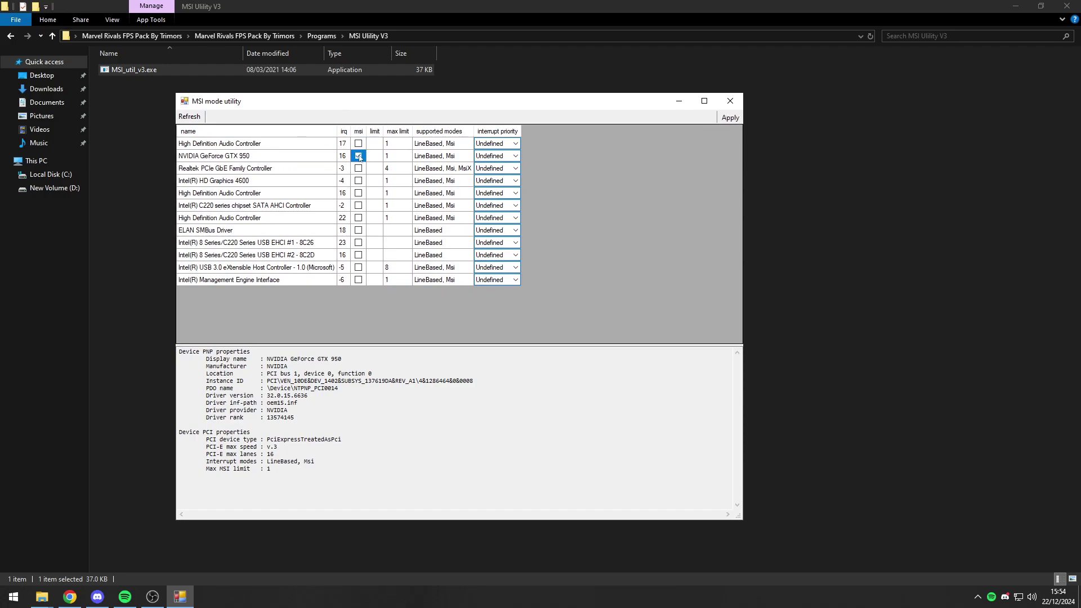
pyautogui.click(516, 156)
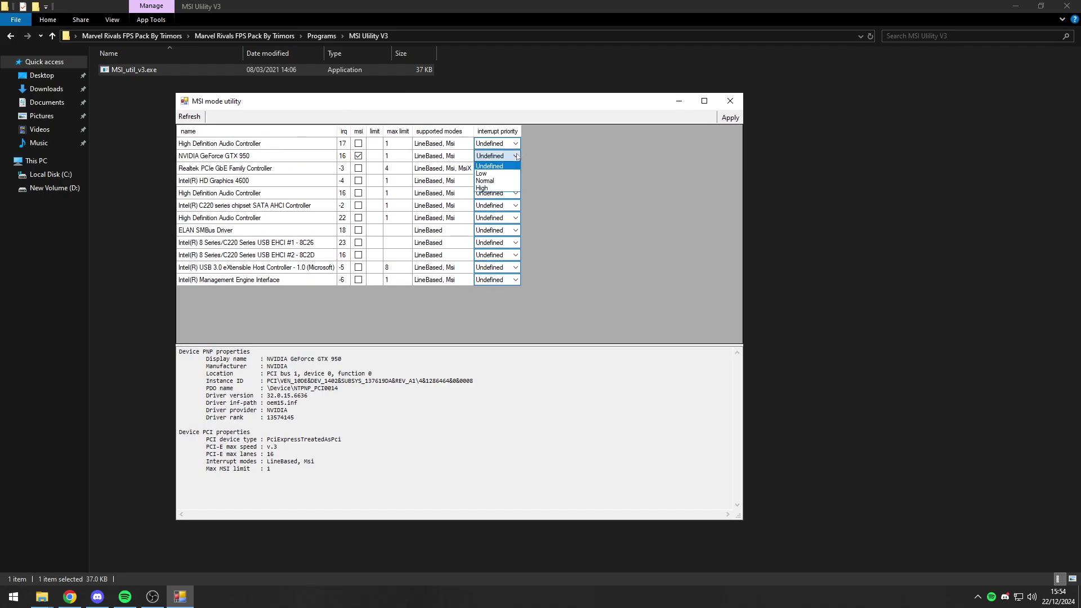
pyautogui.click(493, 189)
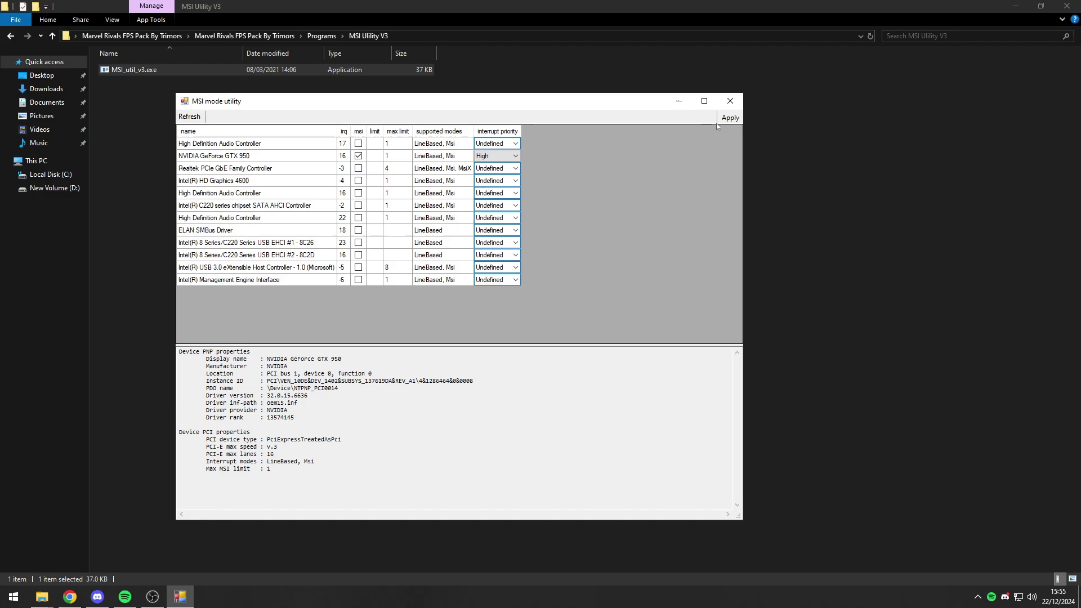
pyautogui.click(730, 101)
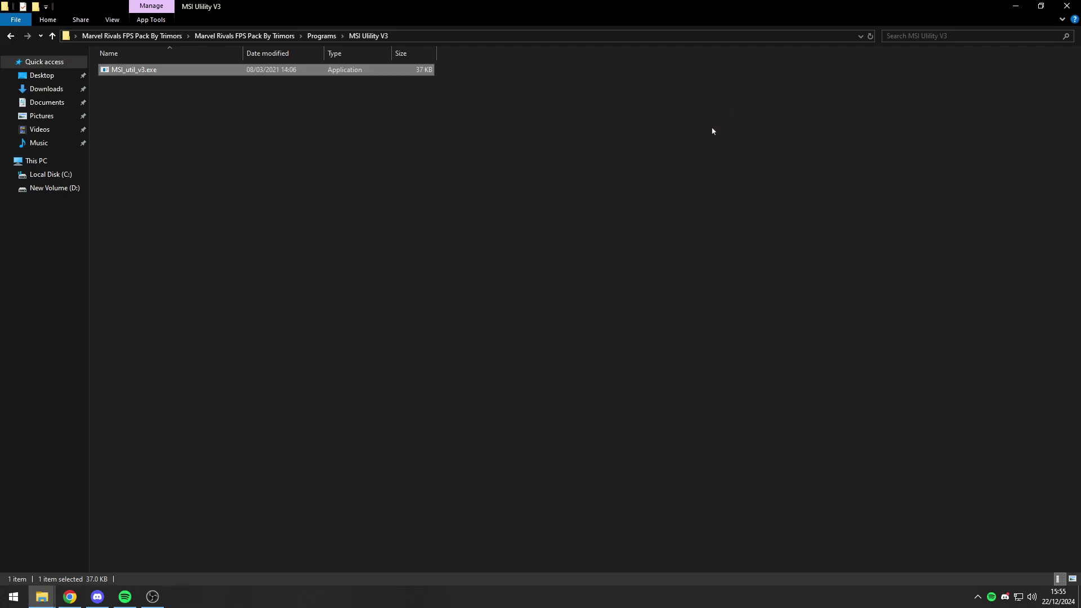
# Step: Run TimerResolution.exe from the pack's Programs\Timer Resolution folder, set the timer resolution to Maximum, and close it
pyautogui.click(322, 36)
pyautogui.doubleClick(182, 94)
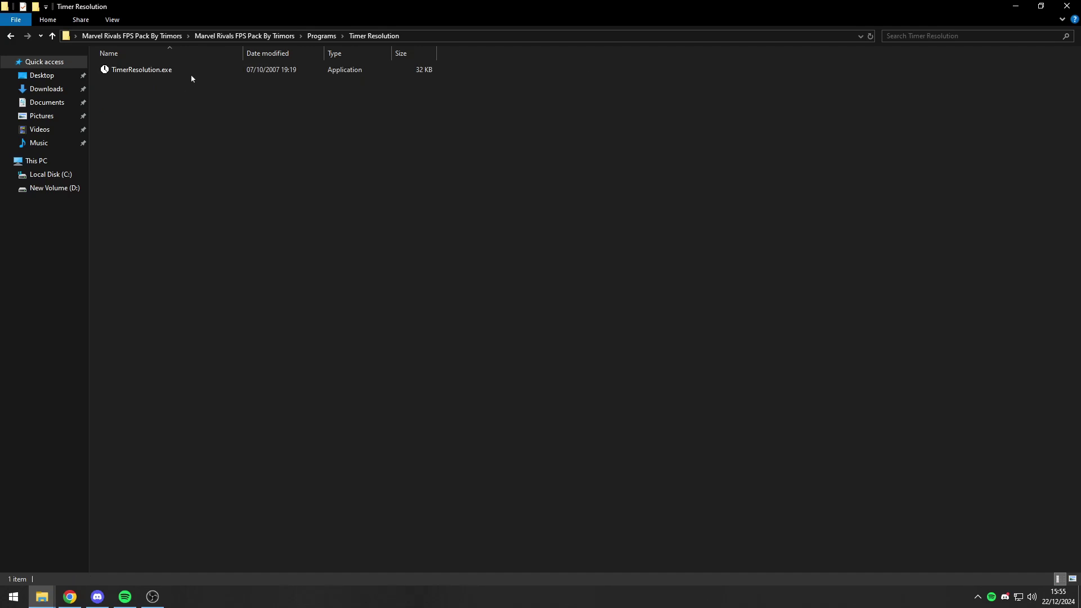
pyautogui.doubleClick(189, 72)
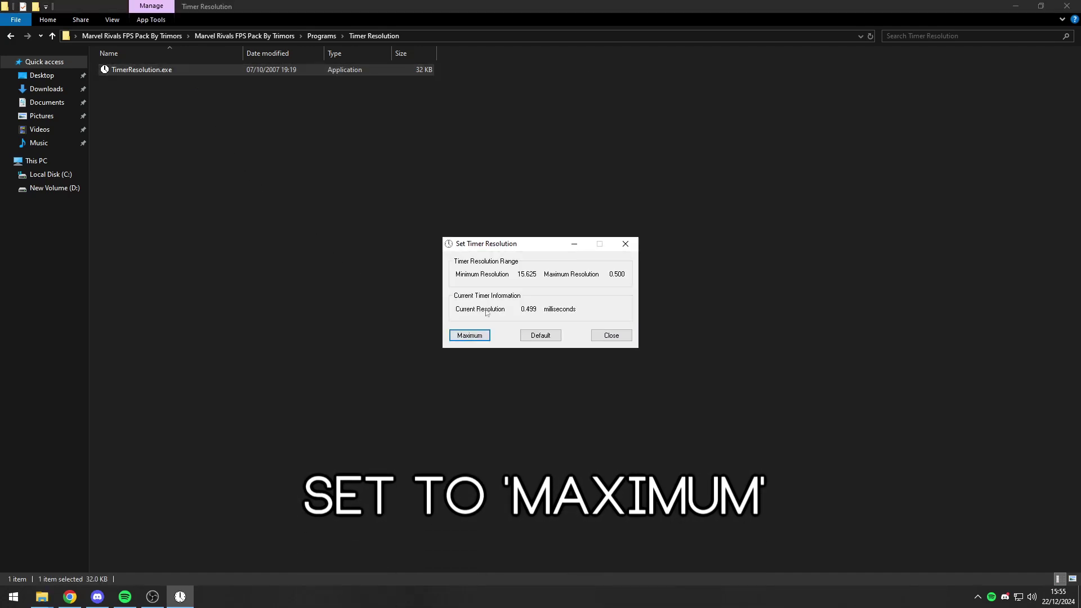
pyautogui.click(468, 336)
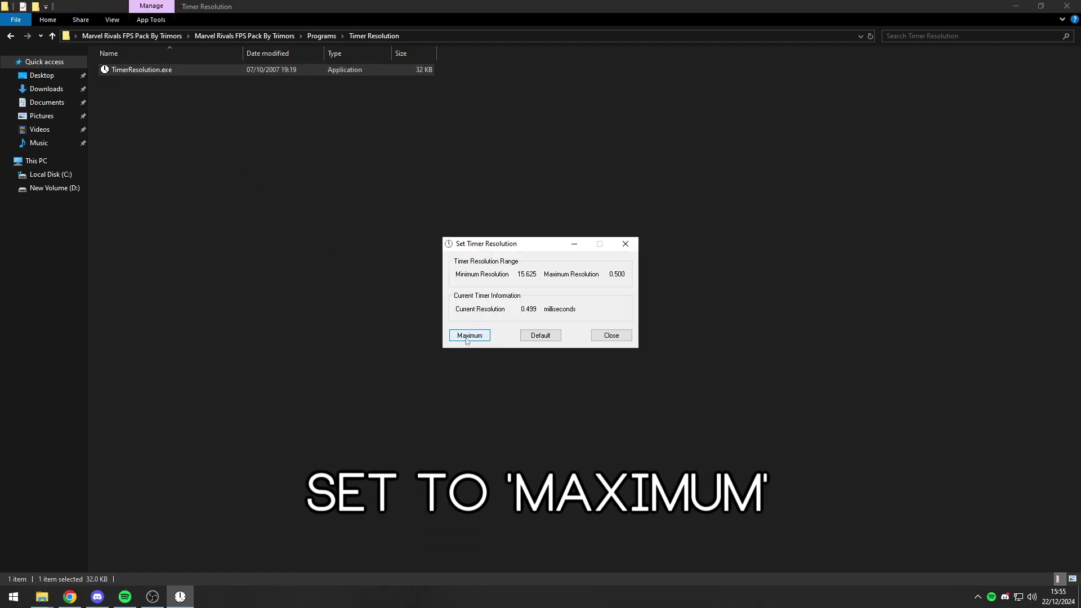
pyautogui.click(625, 245)
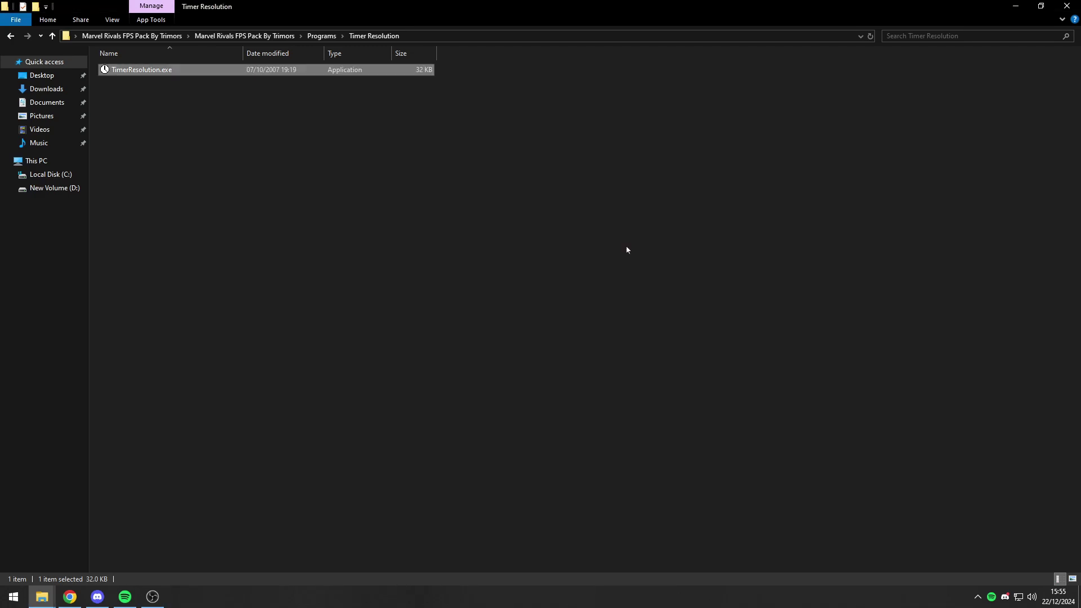
# Step: Launch Unparkcpu.exe from the pack's Programs\UnparkCPU folder and allow it to make changes to the device
pyautogui.click(321, 36)
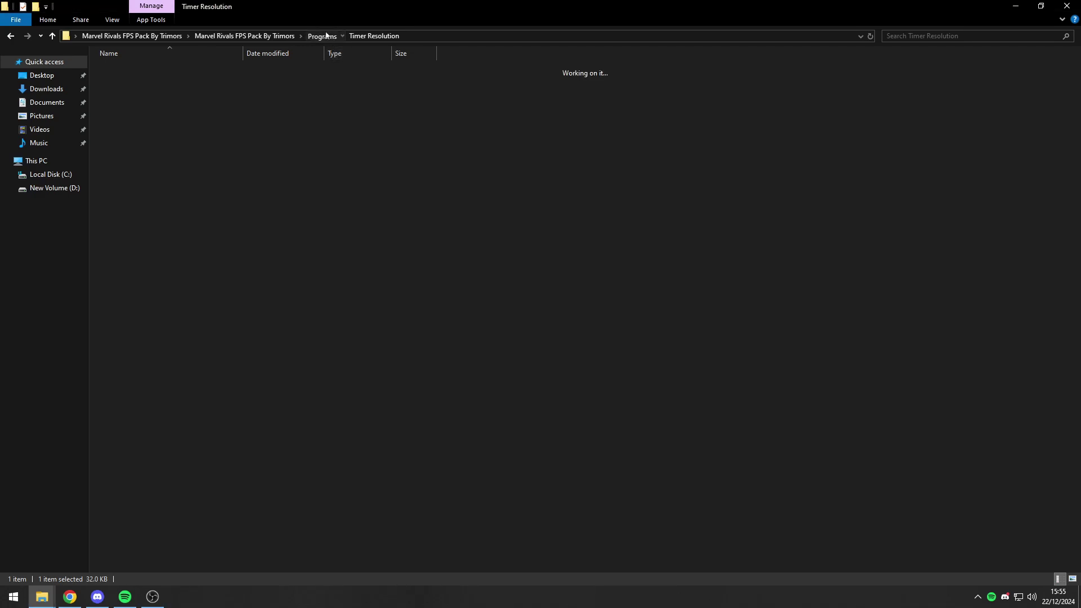
pyautogui.doubleClick(207, 107)
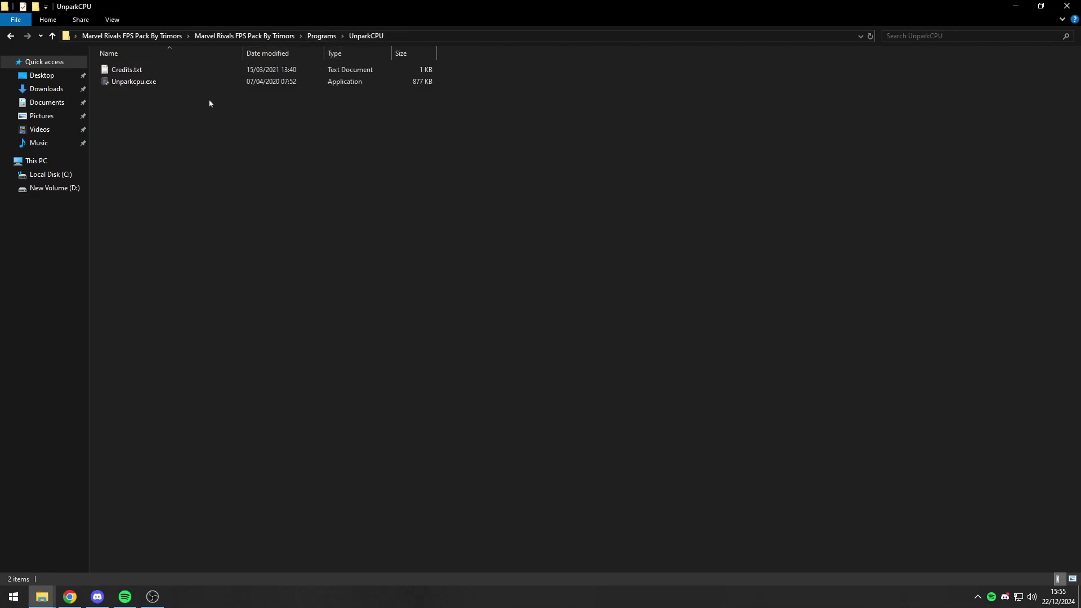
pyautogui.doubleClick(206, 82)
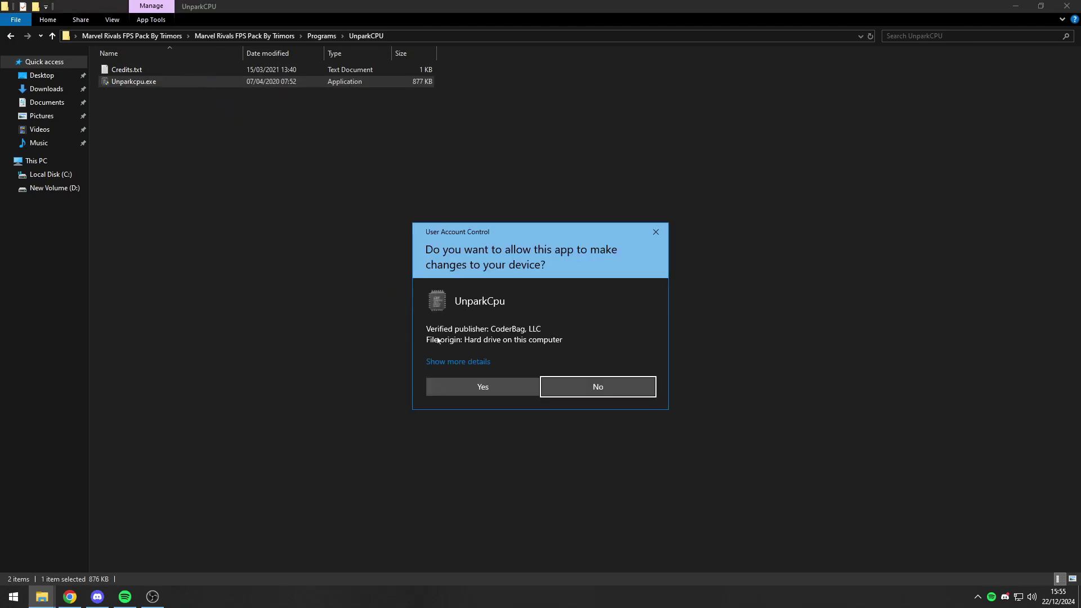
pyautogui.click(474, 388)
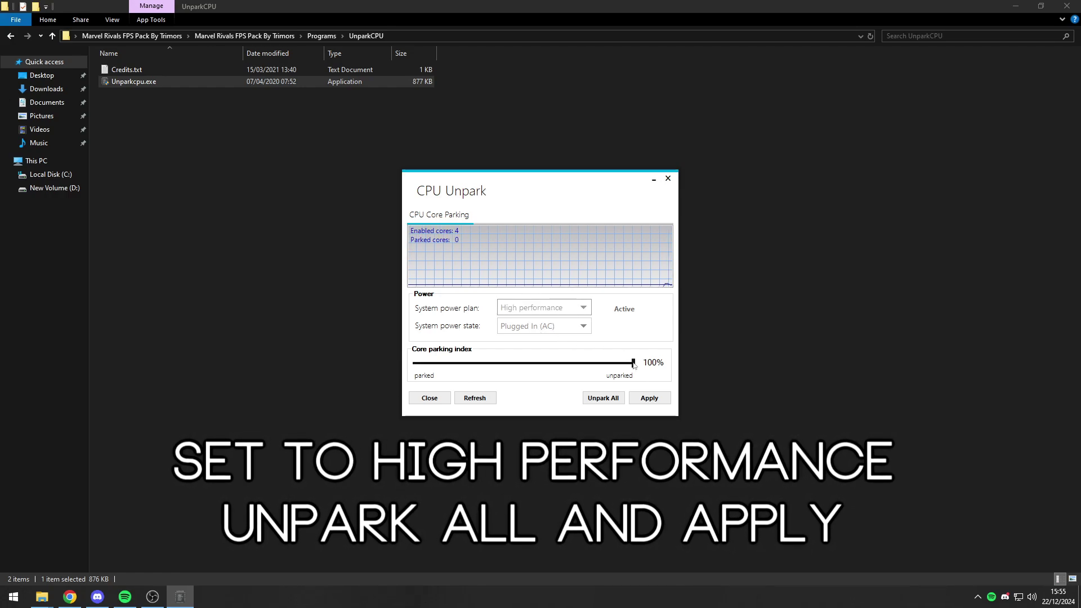
# Step: Unpark all CPU cores and apply a core parking index of 100% in CPU Unpark
pyautogui.moveTo(631, 362); pyautogui.dragTo(525, 364)
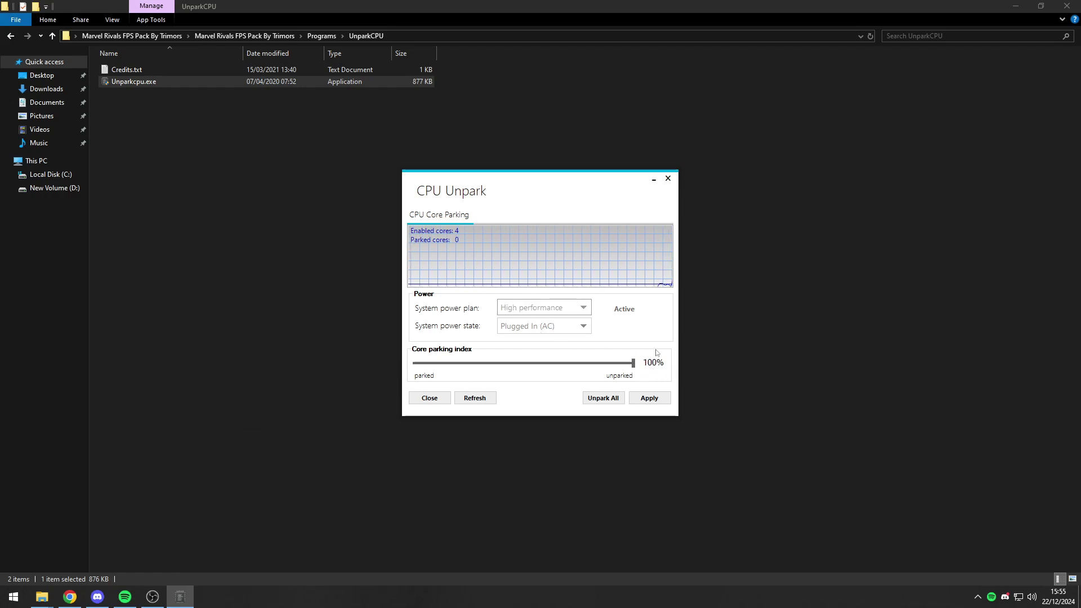
pyautogui.click(604, 399)
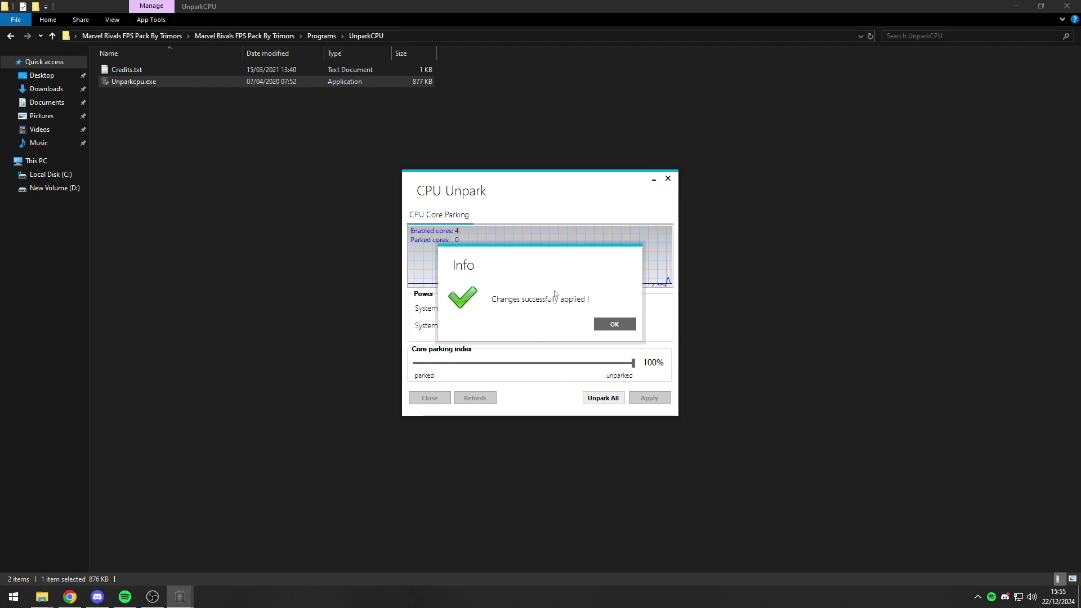
pyautogui.click(608, 326)
pyautogui.click(642, 401)
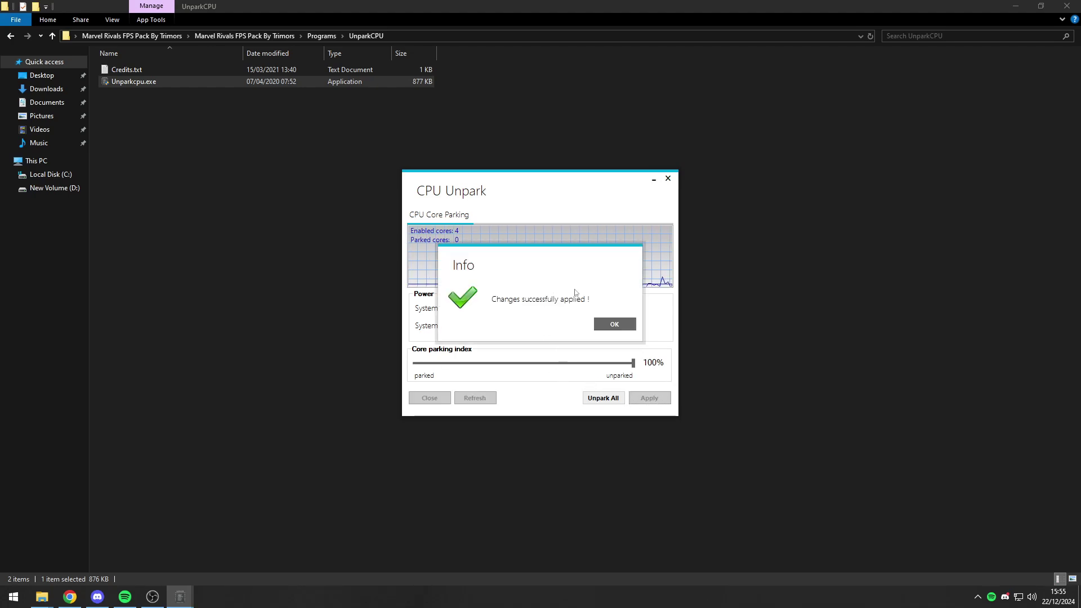
pyautogui.click(609, 326)
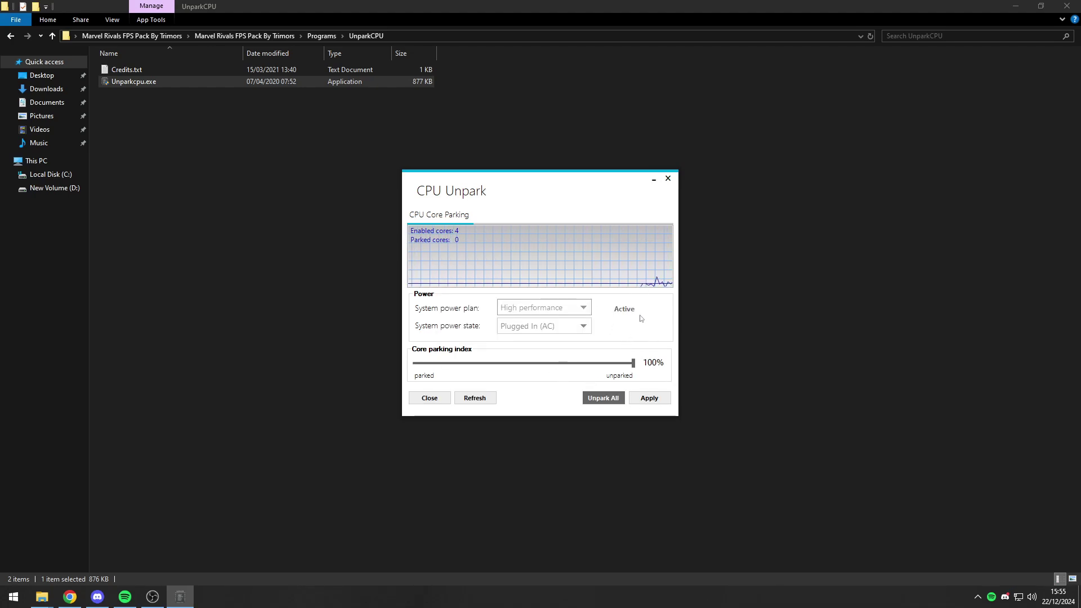
# Step: Close CPU Unpark and the UnparkCPU folder, and switch to Marvel Rivals with its display settings open
pyautogui.click(667, 178)
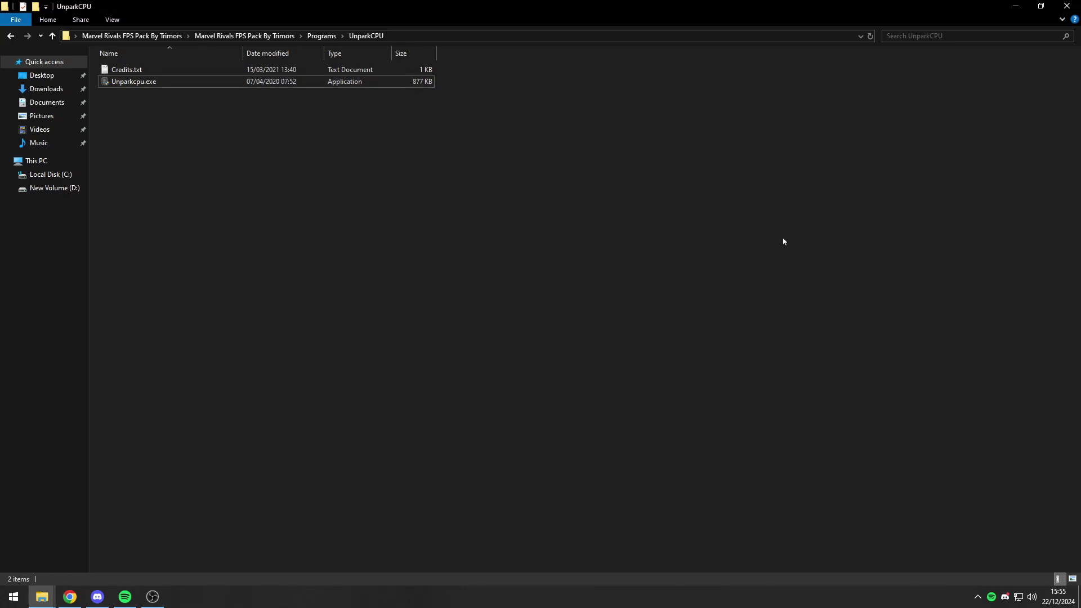
pyautogui.click(1078, 4)
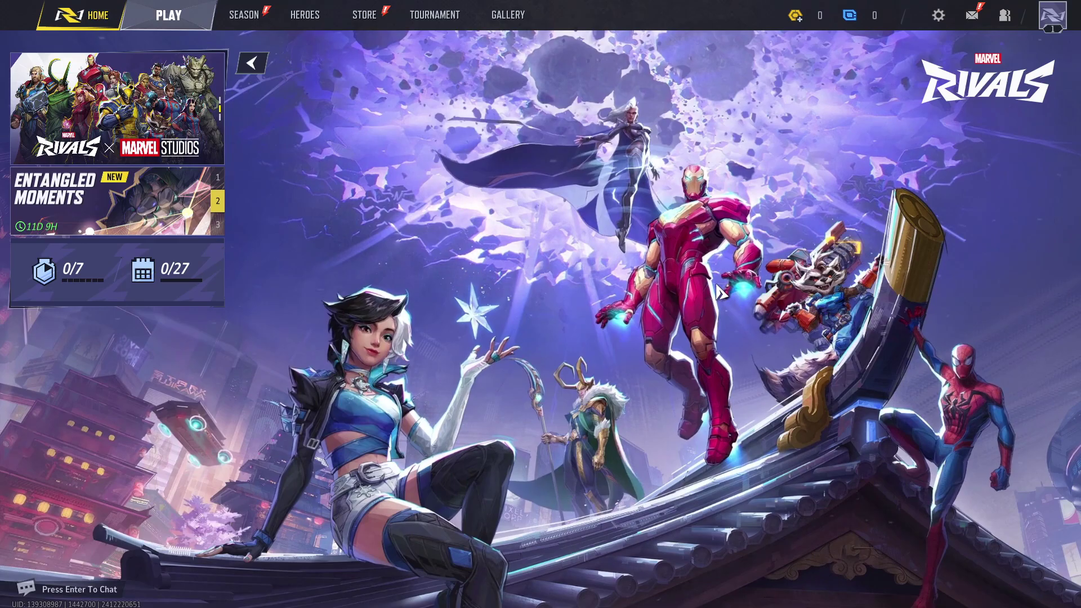
pyautogui.click(938, 17)
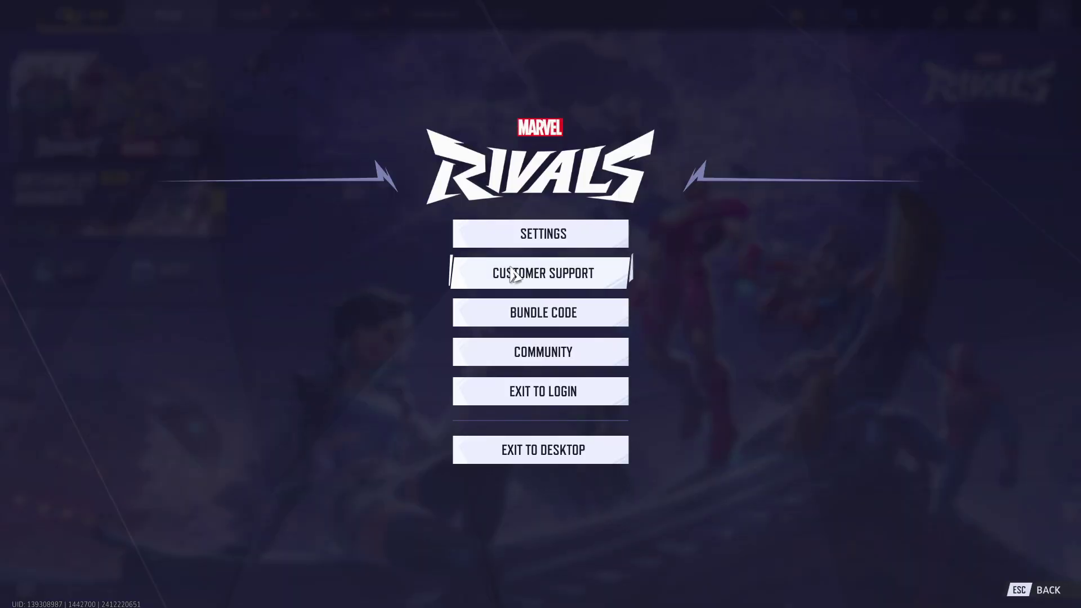
pyautogui.click(568, 234)
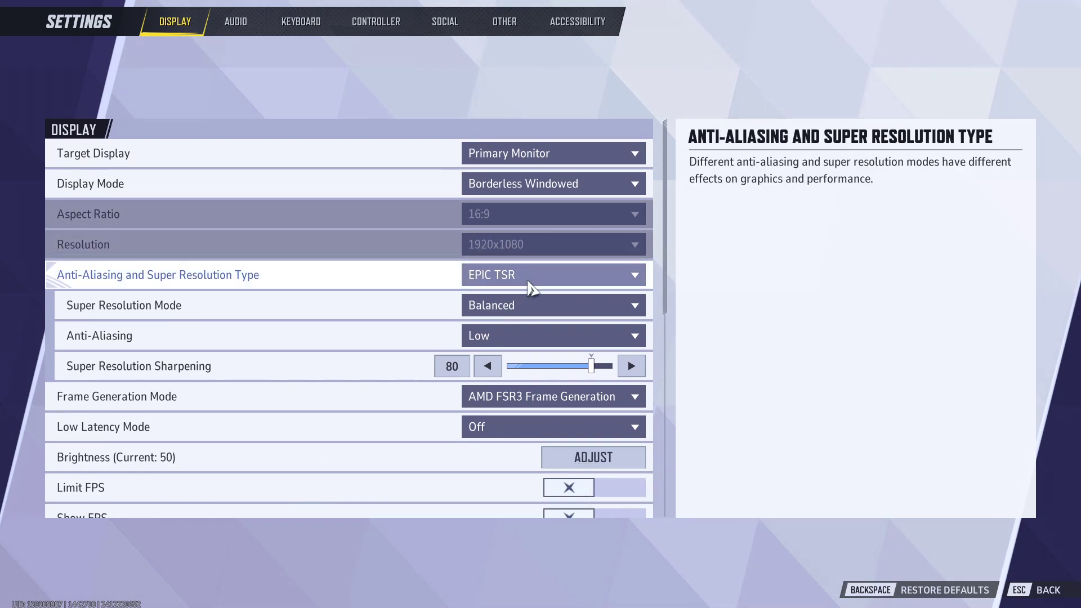
# Step: Set the Super Resolution Mode to Ultra Performance and Anti-Aliasing to Low
pyautogui.click(508, 311)
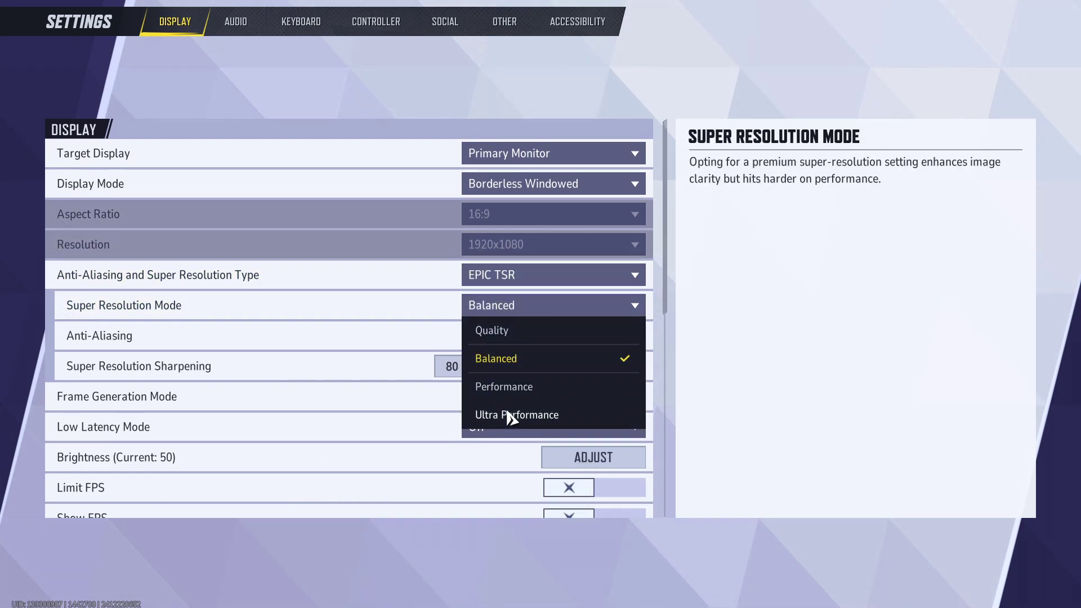
pyautogui.click(510, 417)
pyautogui.click(488, 338)
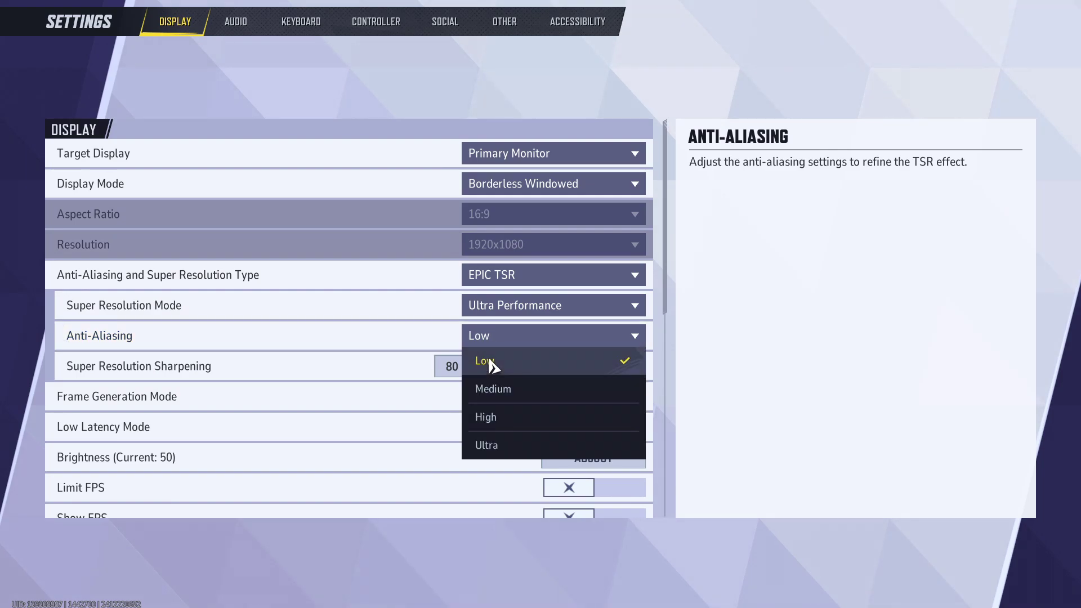
pyautogui.click(489, 361)
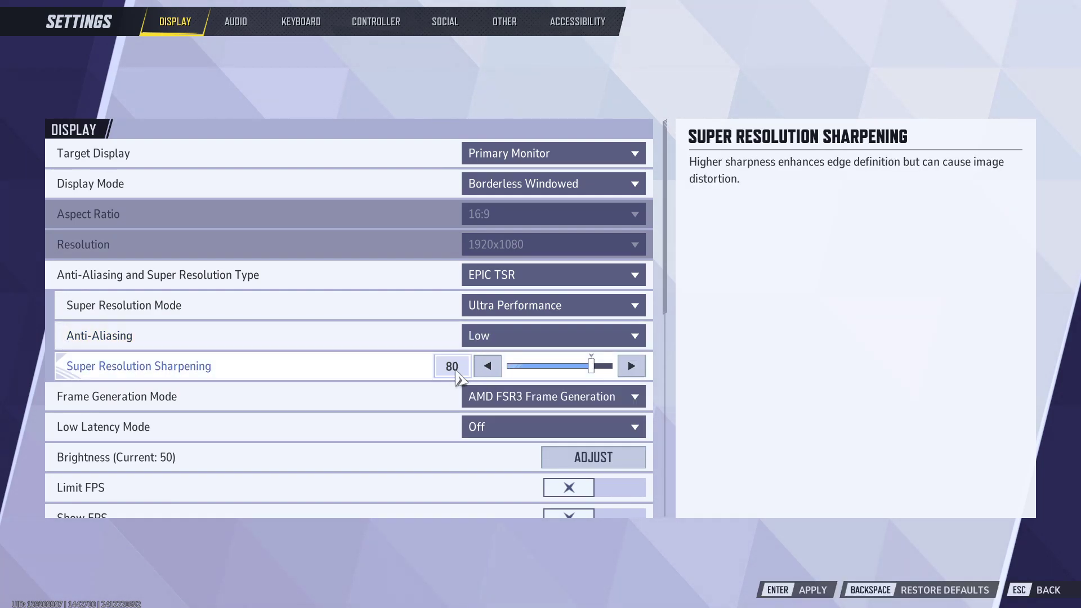
# Step: Set Frame Generation Mode and Low Latency Mode to Off, and turn on Show FPS
pyautogui.click(487, 398)
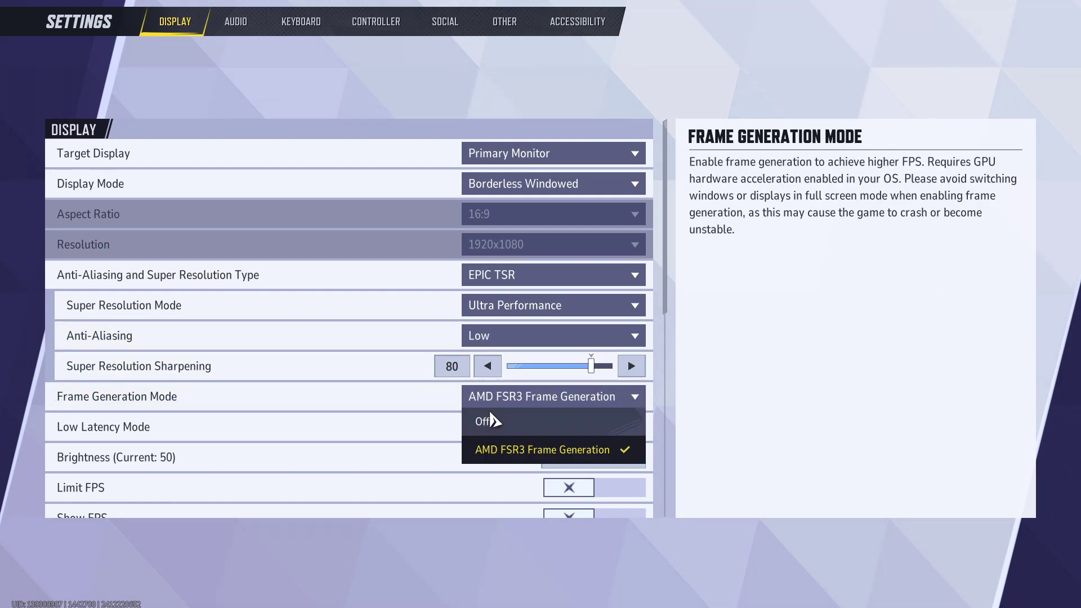
pyautogui.click(528, 423)
pyautogui.click(499, 429)
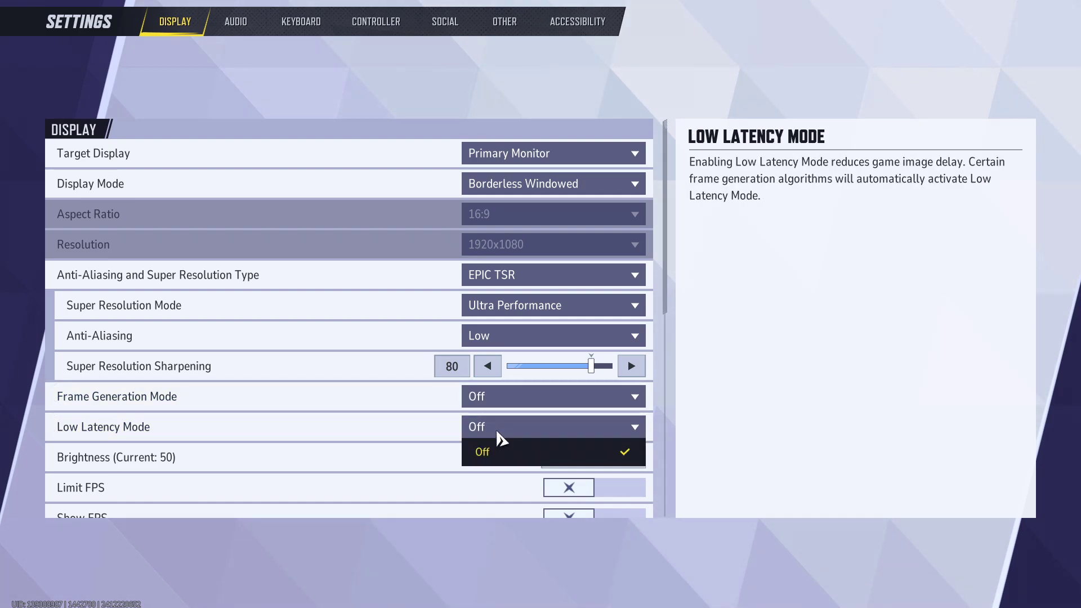
pyautogui.click(498, 450)
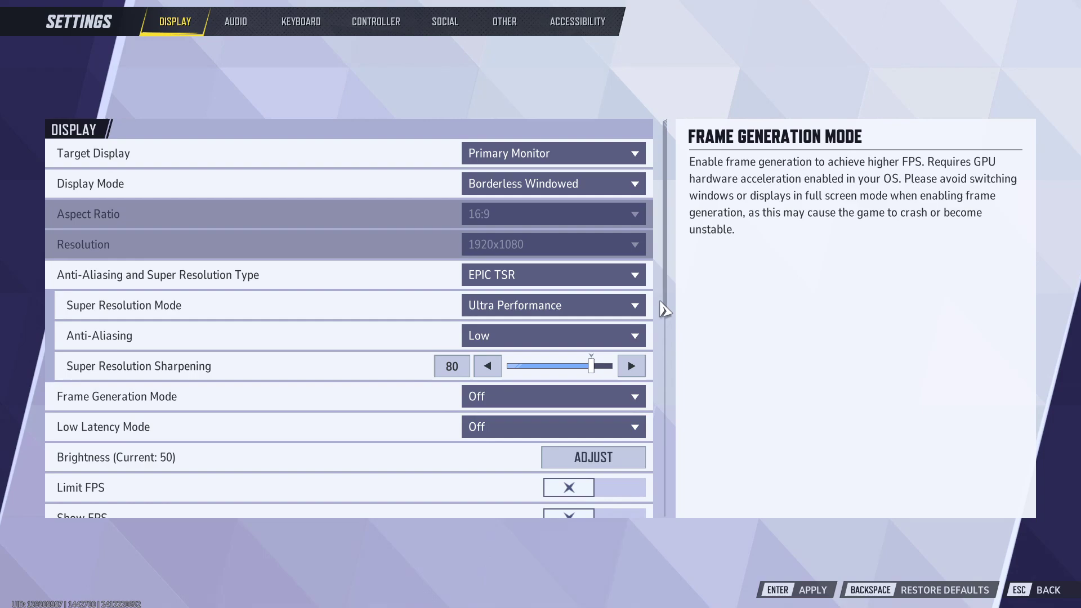
pyautogui.scroll(-5, 667, 309)
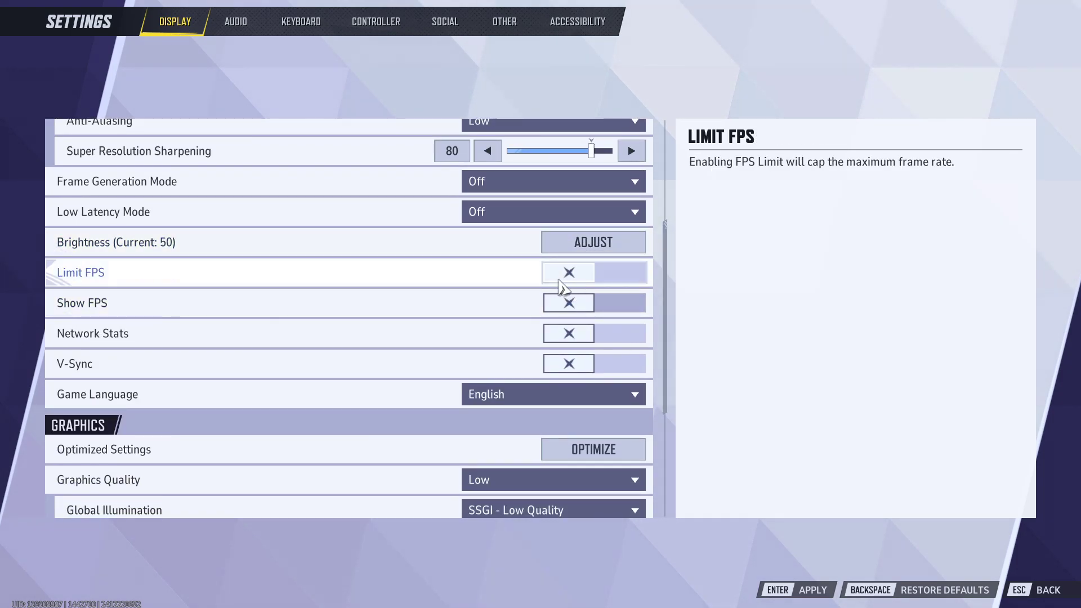
pyautogui.click(620, 304)
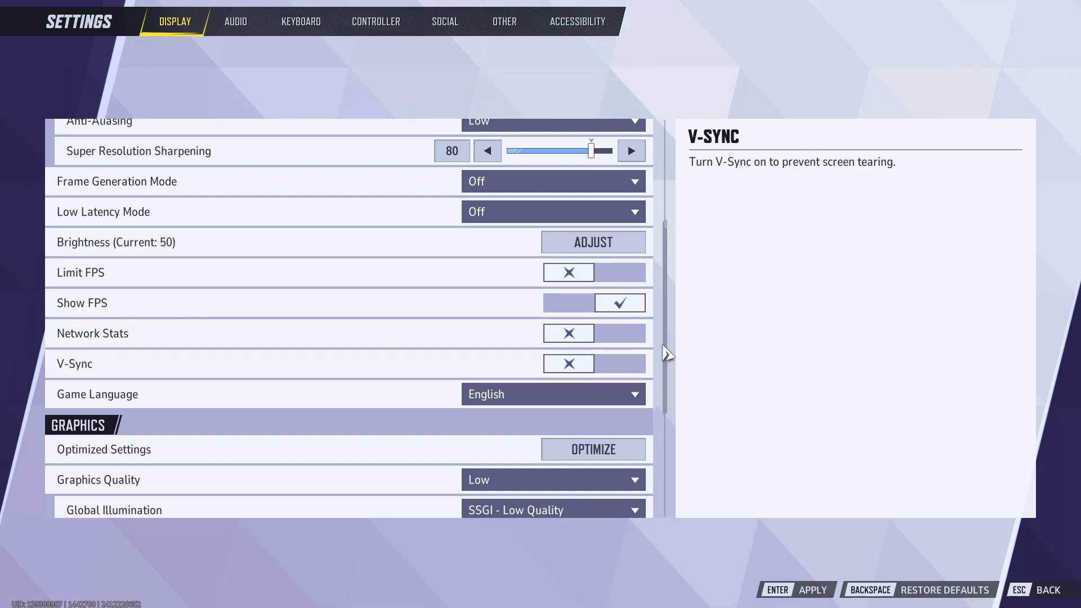
# Step: Set Graphics Quality to Low, Global Illumination to SSGI - Low Quality, and Reflection Quality to Screen Space Reflections
pyautogui.scroll(-5, 666, 357)
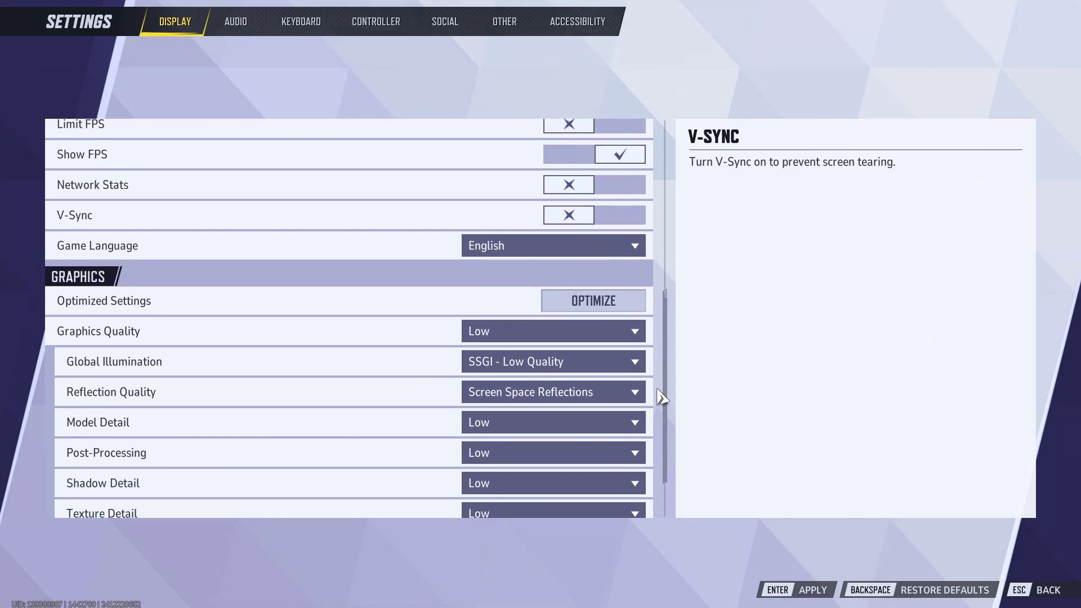
pyautogui.scroll(-3, 657, 413)
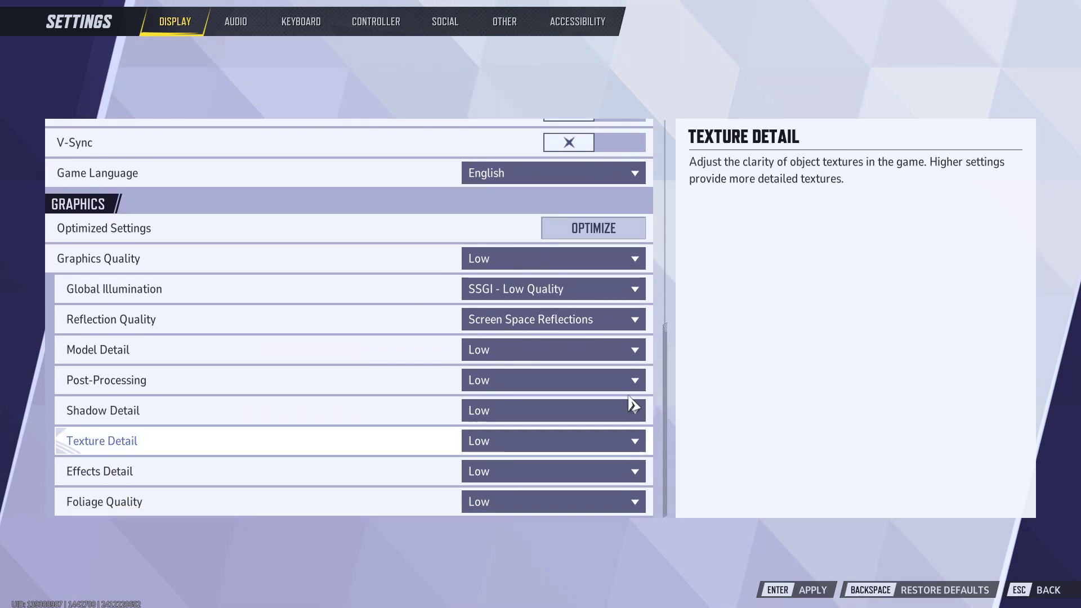
pyautogui.click(561, 269)
pyautogui.click(526, 285)
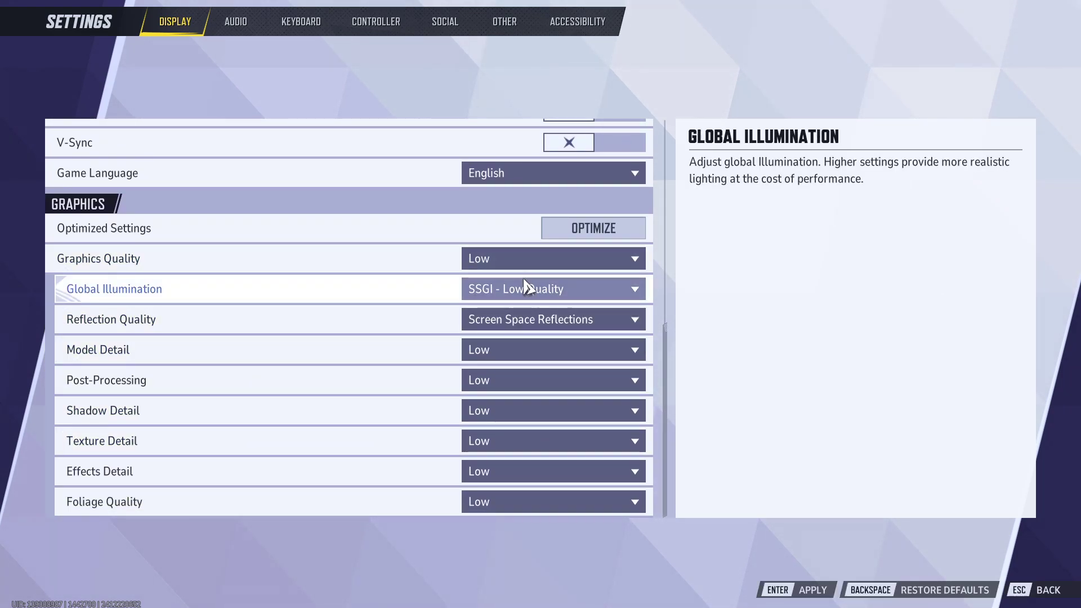
pyautogui.click(527, 286)
pyautogui.click(563, 320)
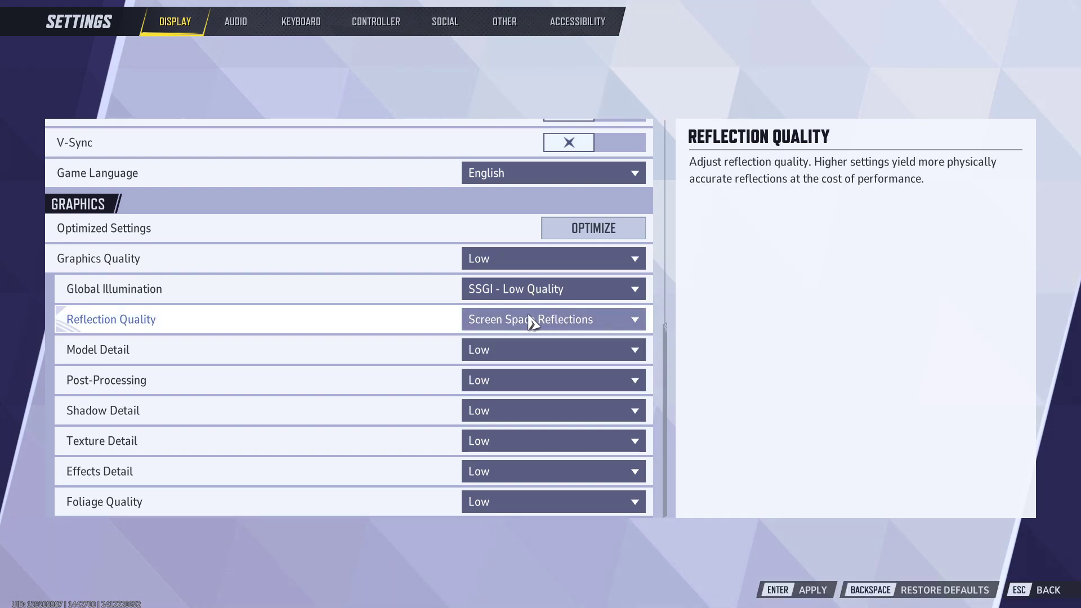
pyautogui.click(528, 317)
pyautogui.click(556, 353)
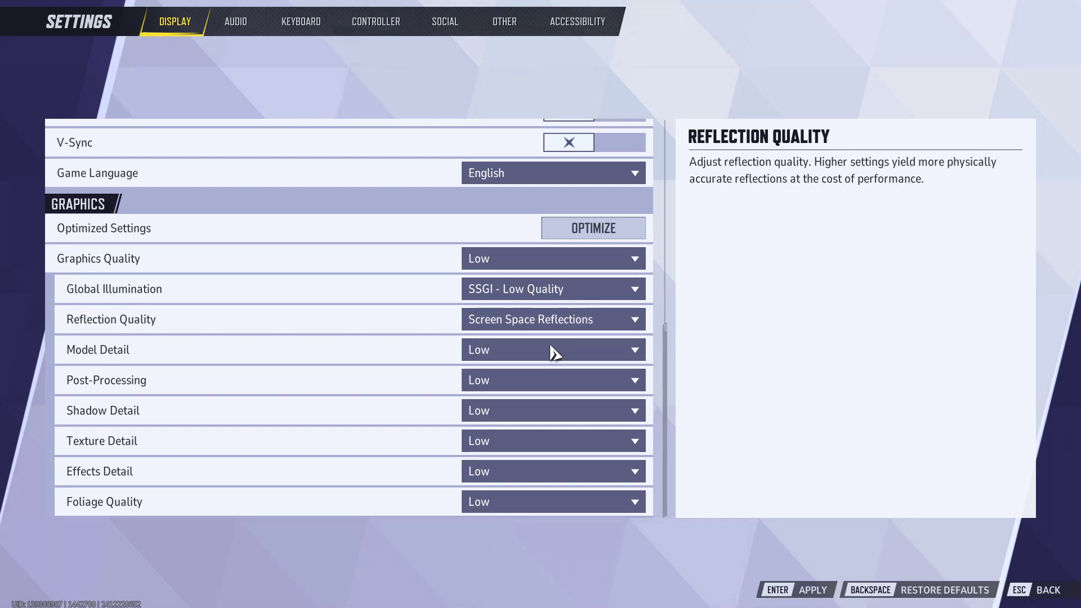
# Step: Set Model, Shadow, Texture and Effects Detail and Foliage Quality to Low, apply the changes, and return to the home screen
pyautogui.click(510, 355)
pyautogui.click(496, 376)
pyautogui.click(499, 415)
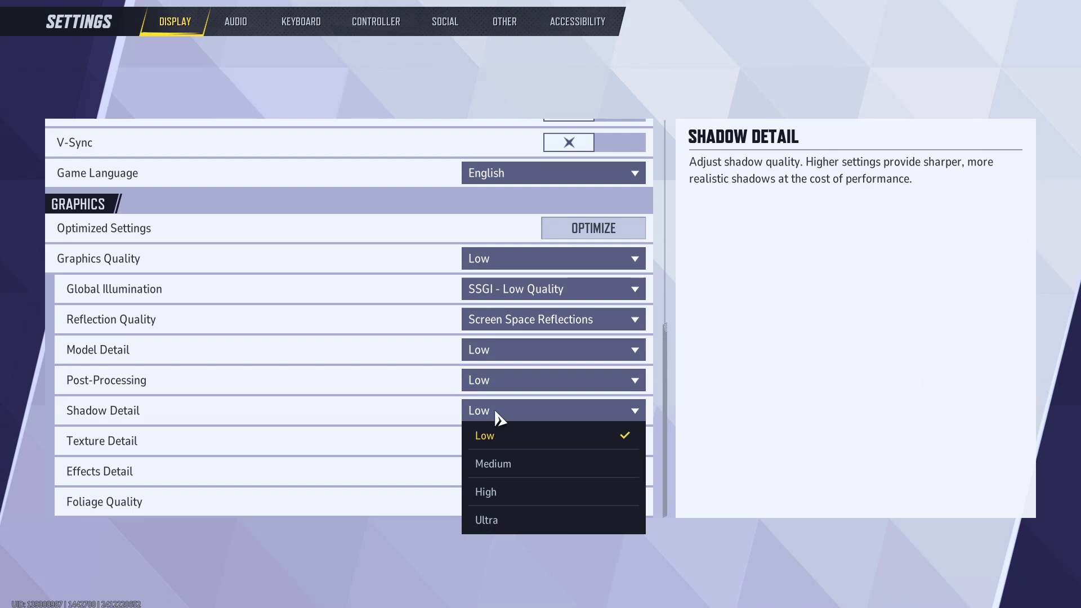
pyautogui.click(494, 439)
pyautogui.click(493, 445)
pyautogui.click(493, 465)
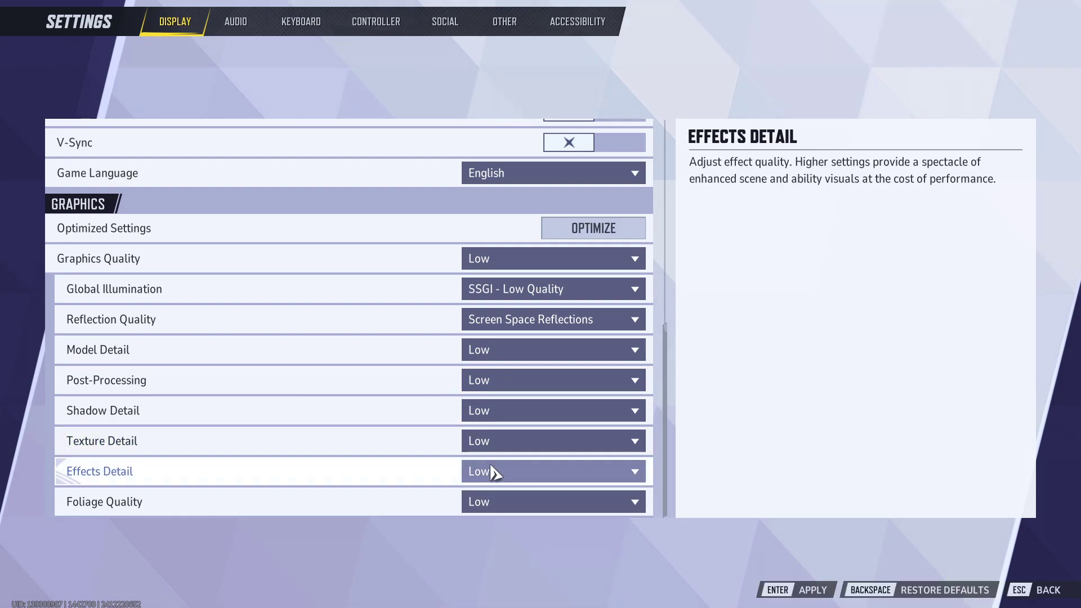
pyautogui.click(491, 479)
pyautogui.click(491, 496)
pyautogui.click(493, 504)
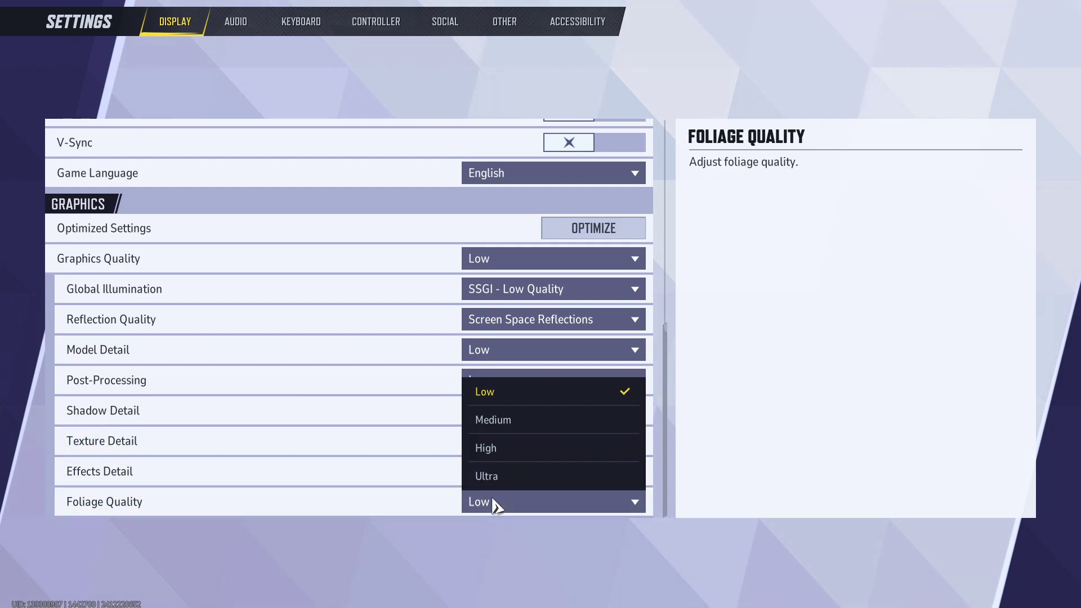
pyautogui.click(498, 399)
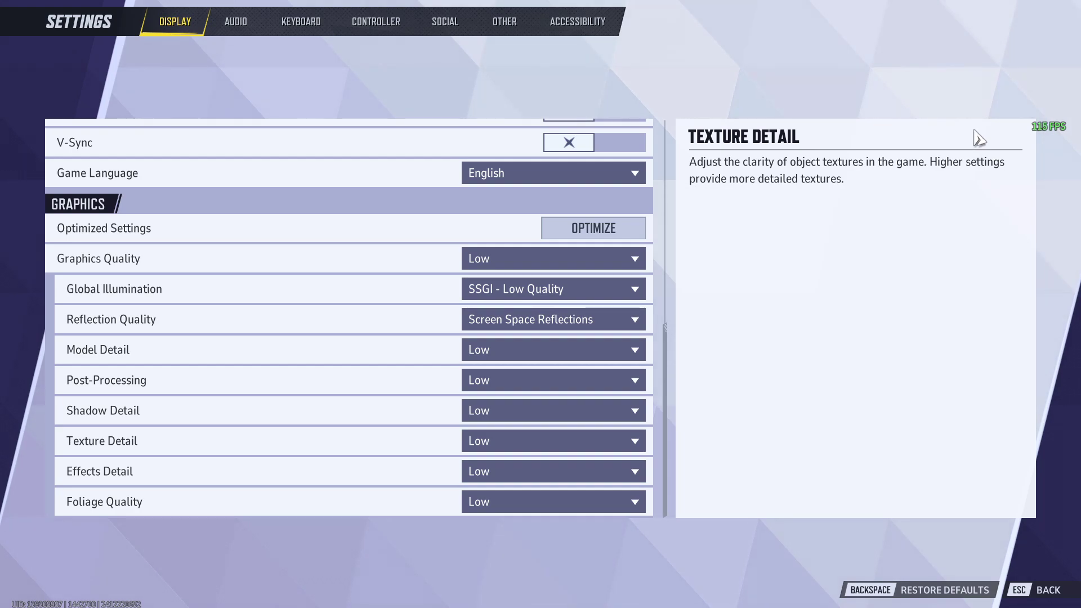
pyautogui.press('Escape')
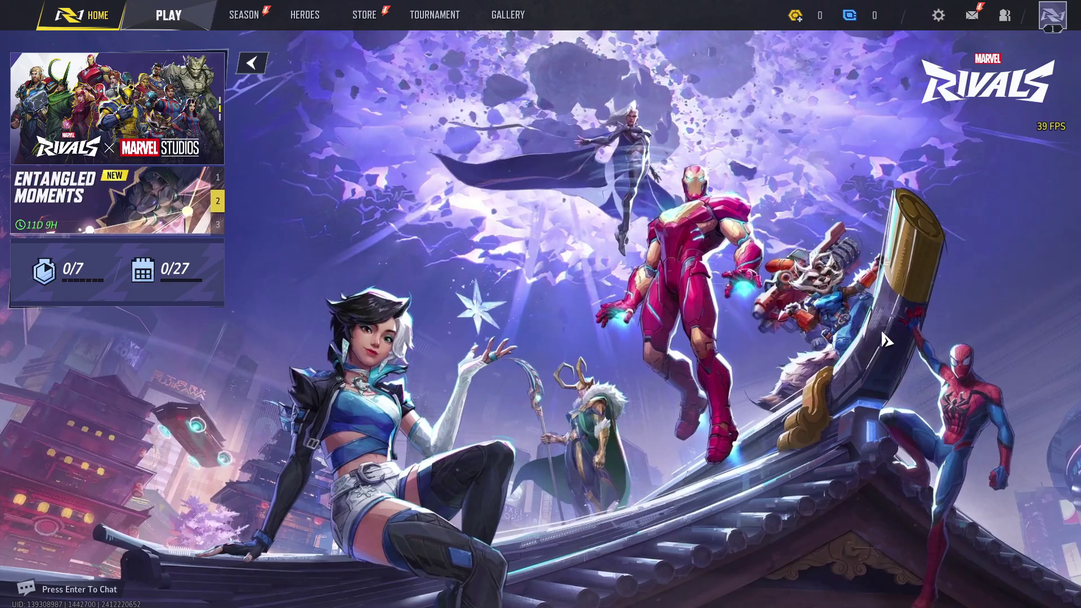